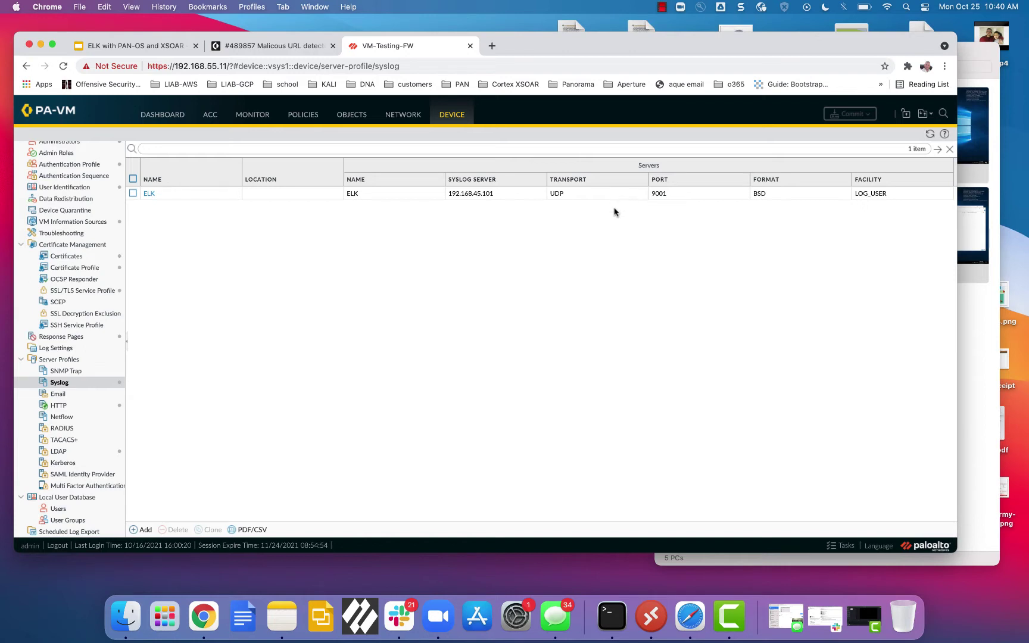
# Step: Review the Log_to_ELK_Only log forwarding profile and its traffic match list, closing both without changes
pyautogui.click(351, 114)
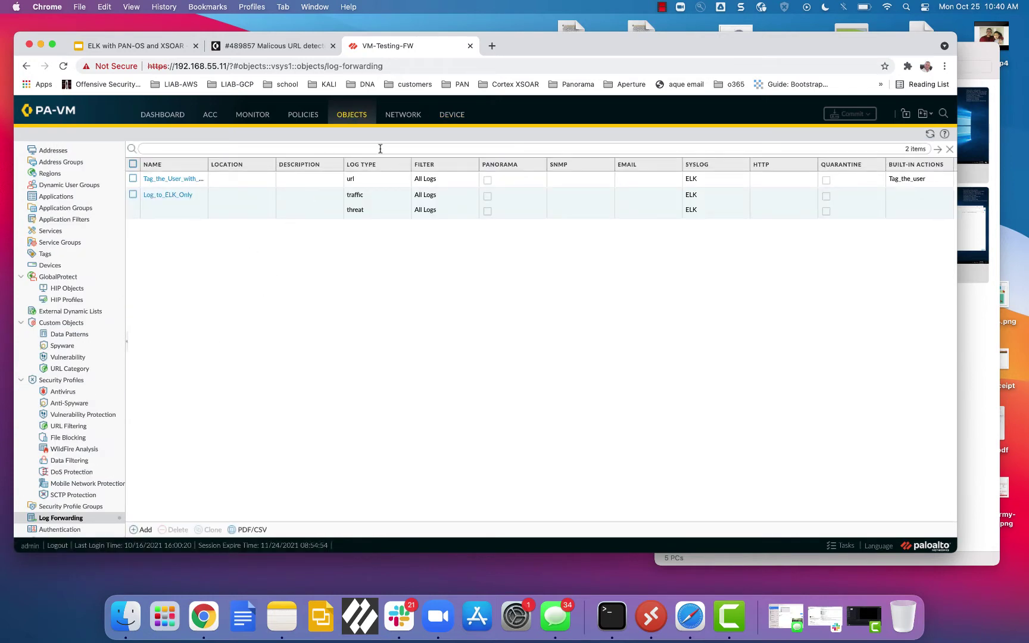
pyautogui.click(168, 194)
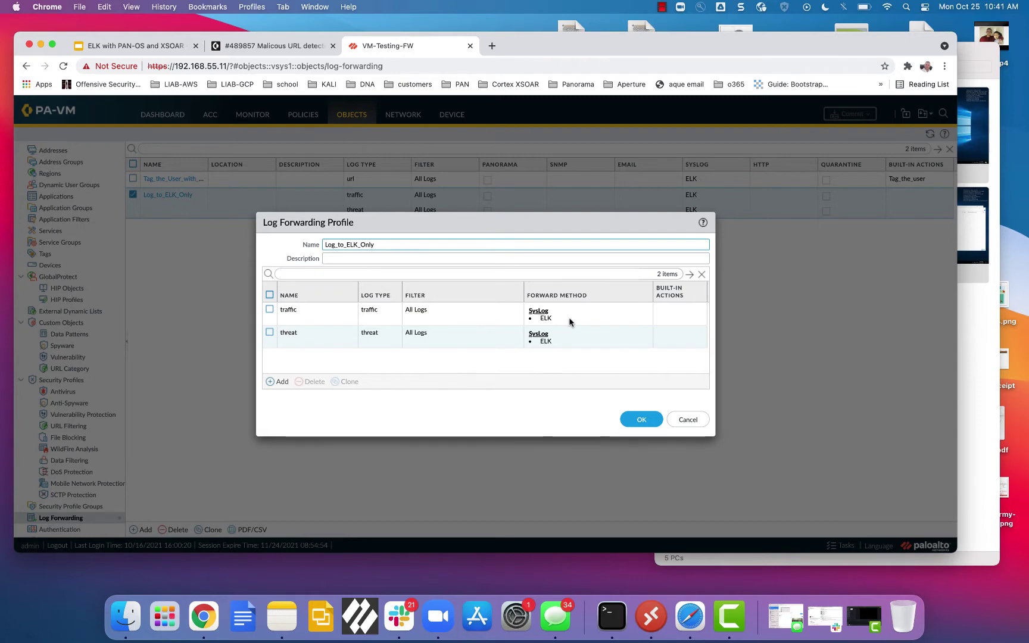
pyautogui.click(287, 311)
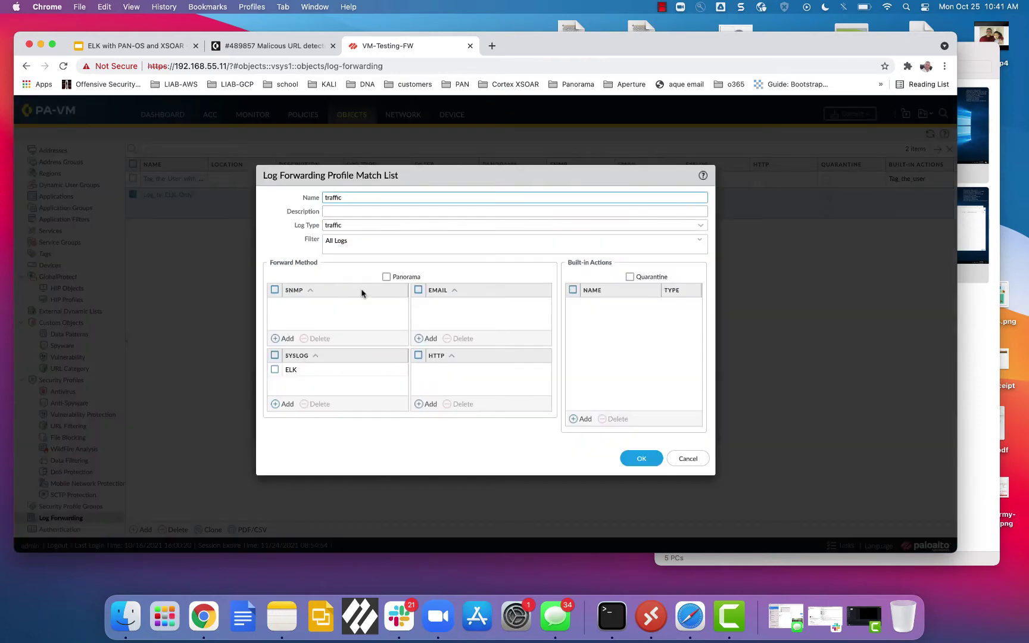
pyautogui.click(688, 459)
pyautogui.click(689, 419)
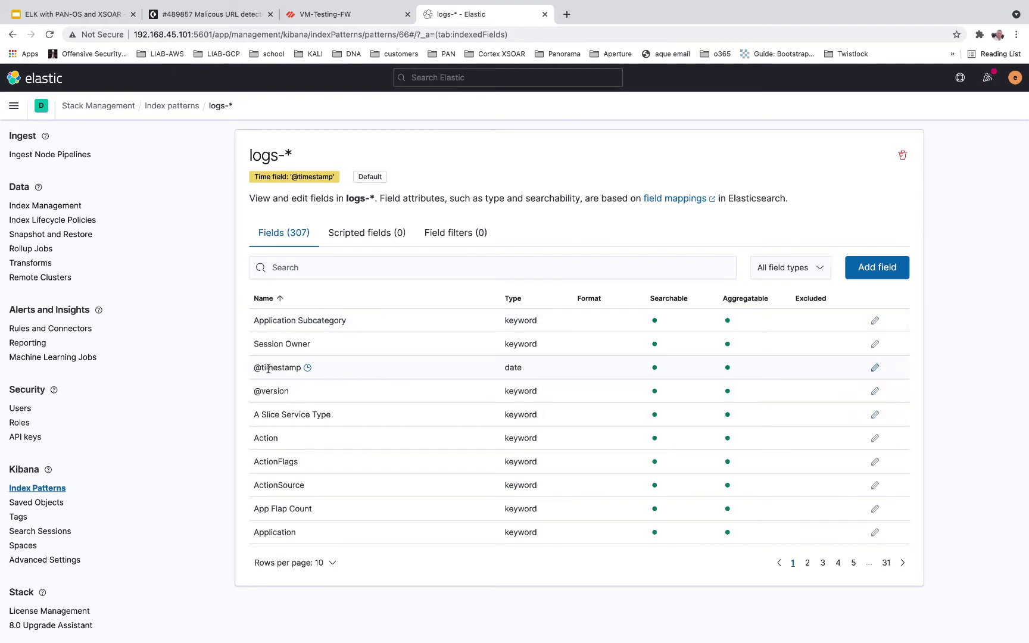
# Step: From the logs-* index pattern page, open the Observability log stream and set its time range to this year
pyautogui.moveTo(254, 367); pyautogui.dragTo(302, 368)
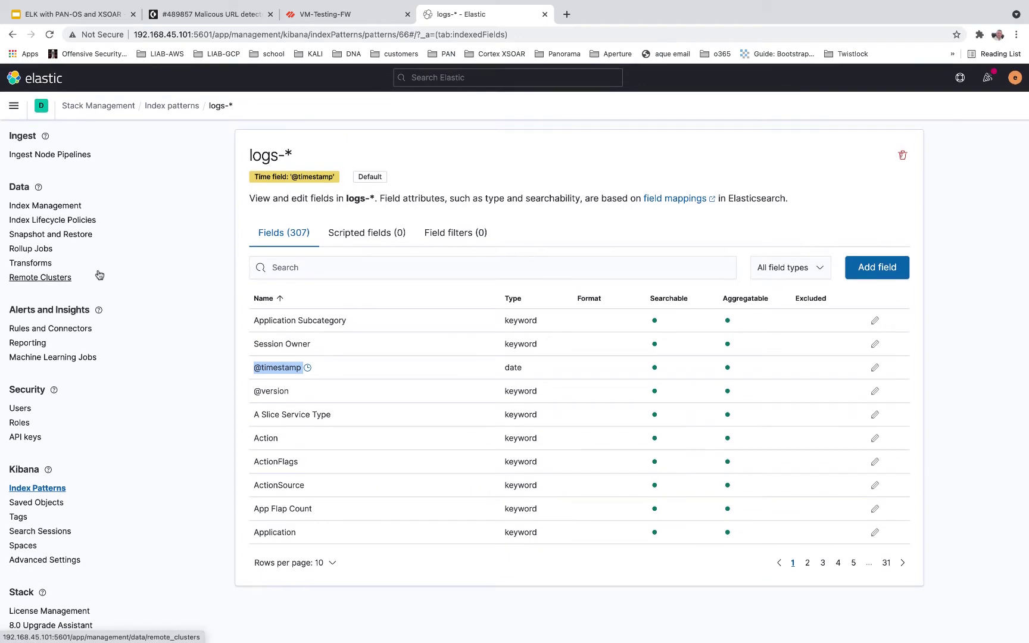
pyautogui.click(12, 107)
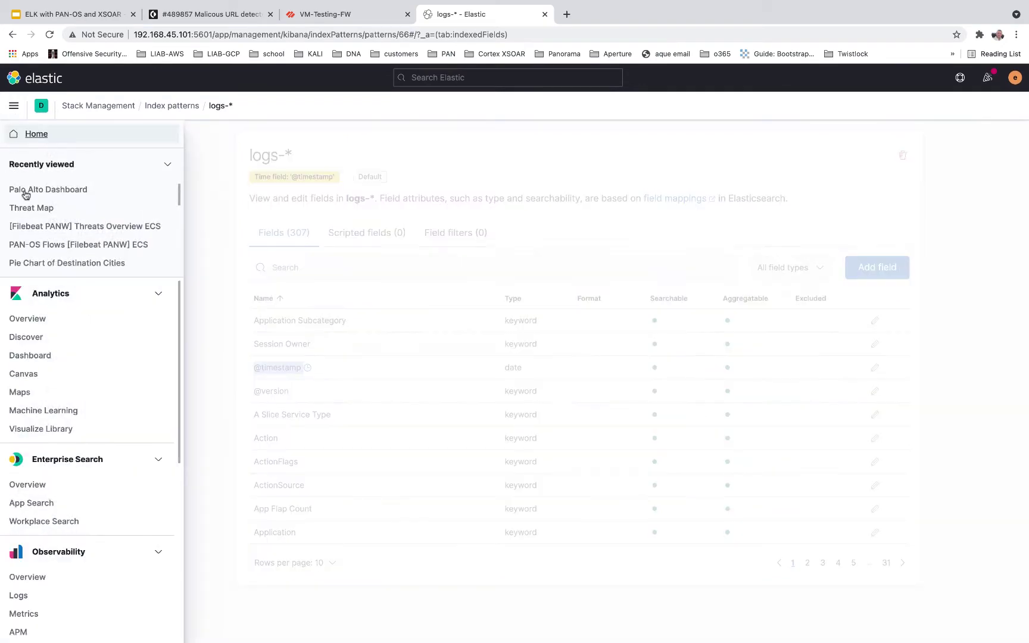
pyautogui.scroll(-2, 89, 452)
pyautogui.scroll(-1, 93, 464)
pyautogui.click(75, 491)
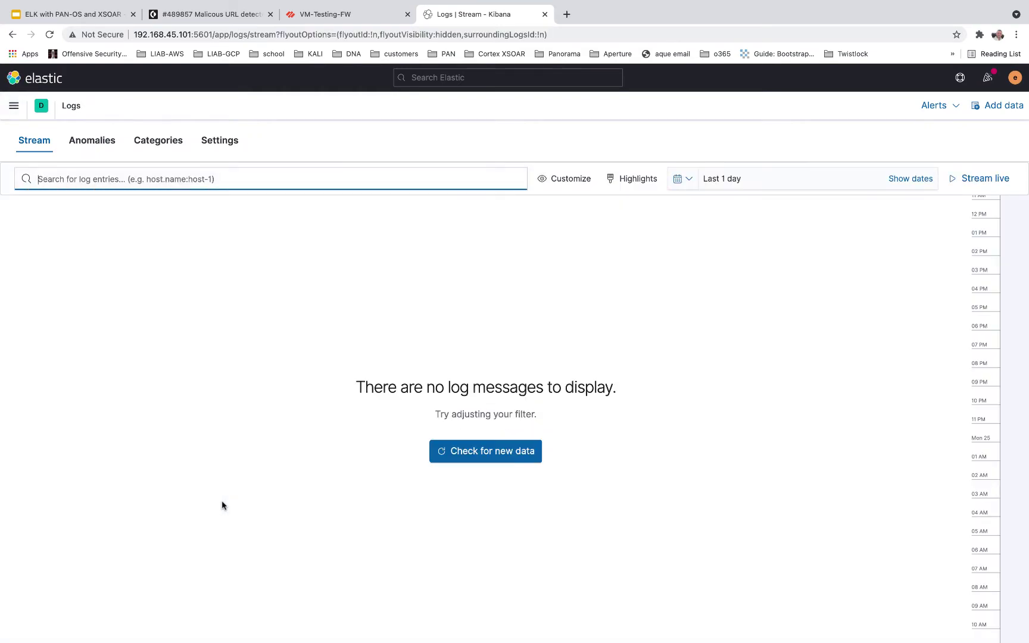
pyautogui.click(742, 180)
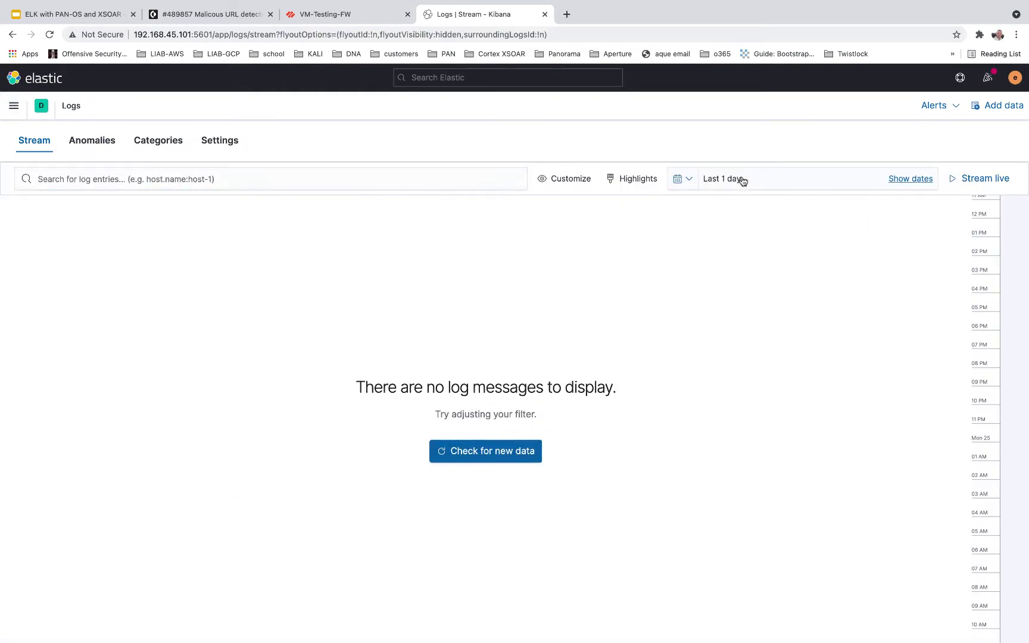
pyautogui.click(682, 178)
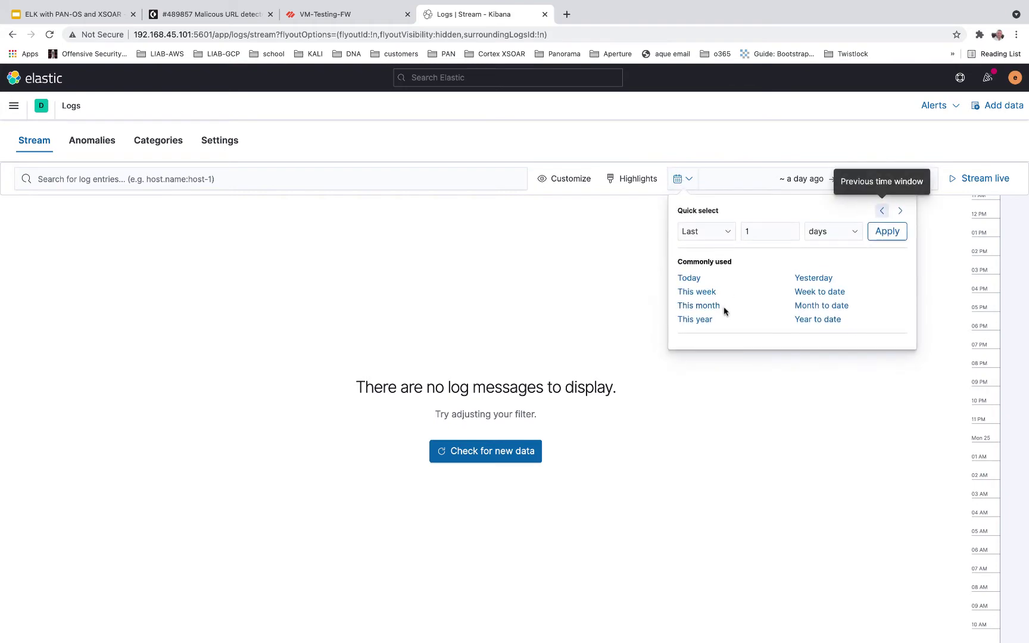
pyautogui.click(702, 320)
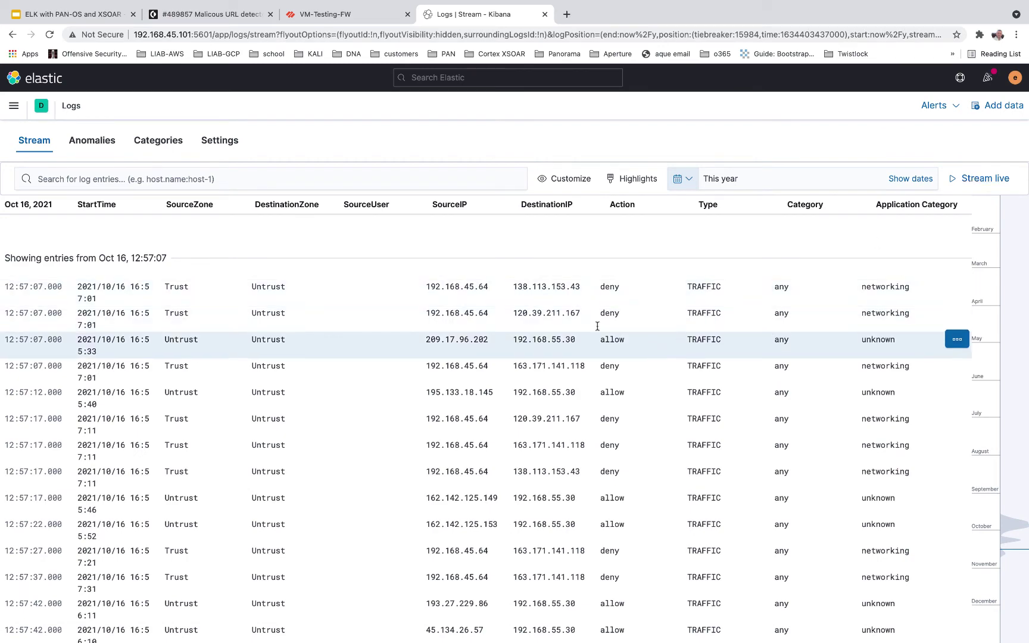
# Step: Add the DestinationIPGeo.country_name field as a log column in the Logs settings and apply the change
pyautogui.click(232, 150)
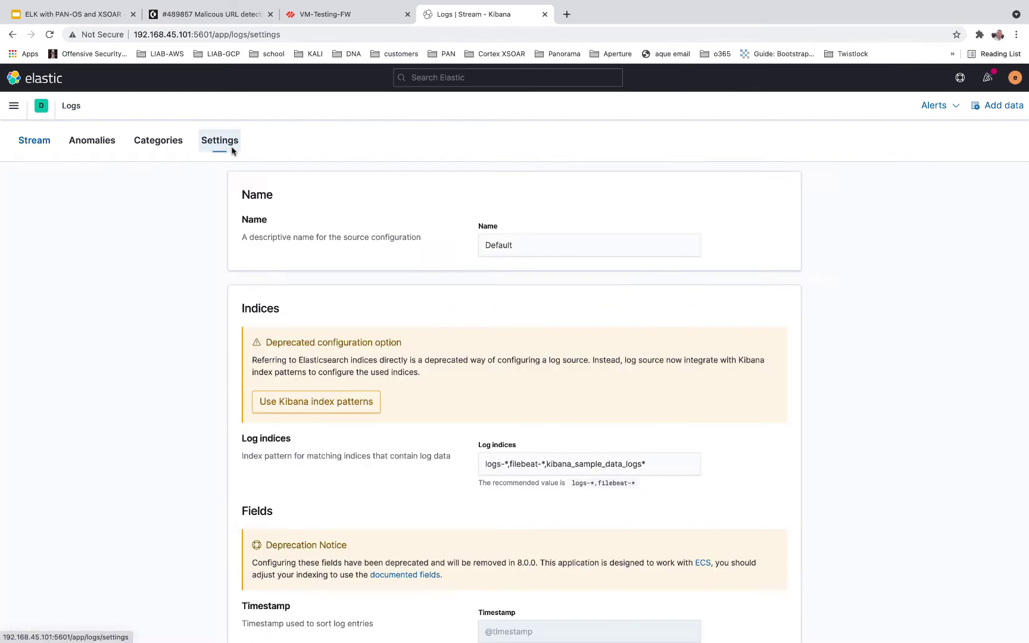
pyautogui.scroll(-5, 228, 377)
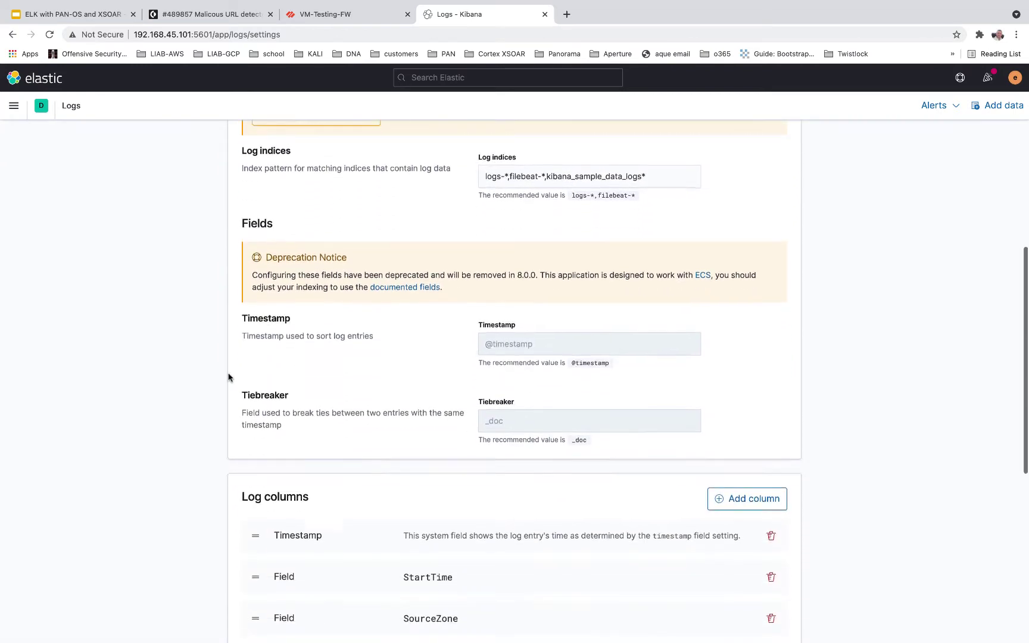
pyautogui.scroll(-6, 228, 377)
pyautogui.scroll(-2, 228, 377)
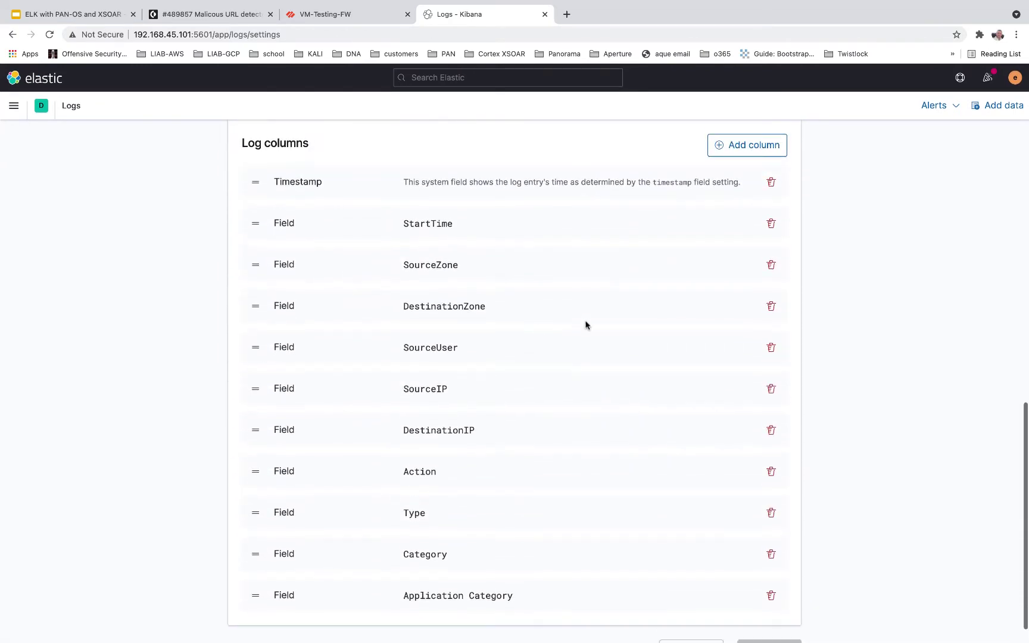
pyautogui.click(750, 149)
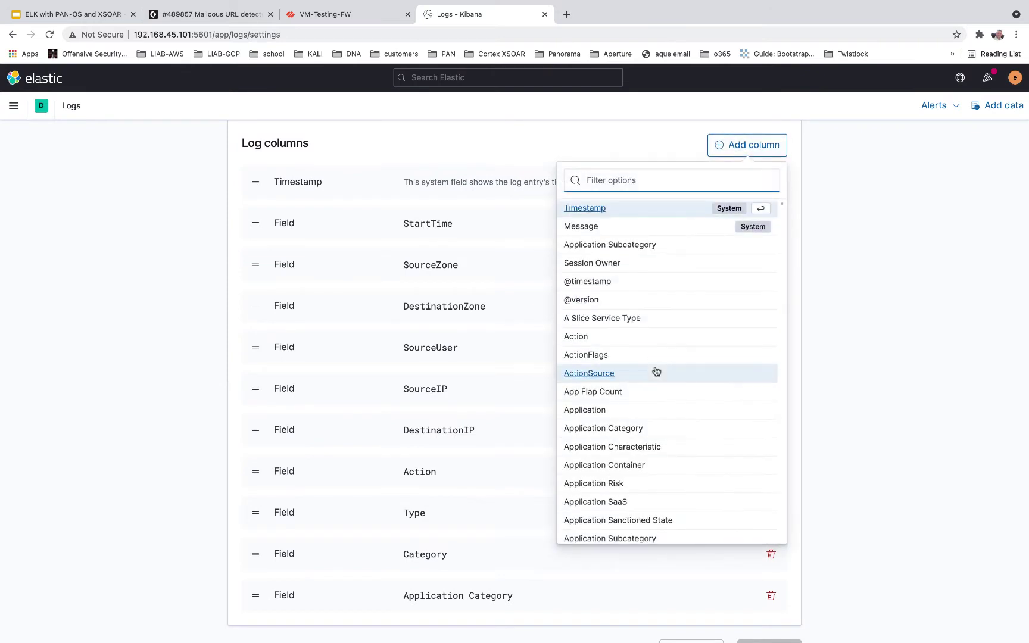
pyautogui.scroll(-3, 655, 372)
pyautogui.scroll(1, 656, 369)
pyautogui.scroll(-1, 655, 369)
pyautogui.scroll(-3, 655, 365)
pyautogui.scroll(-1, 654, 365)
pyautogui.scroll(-5, 654, 365)
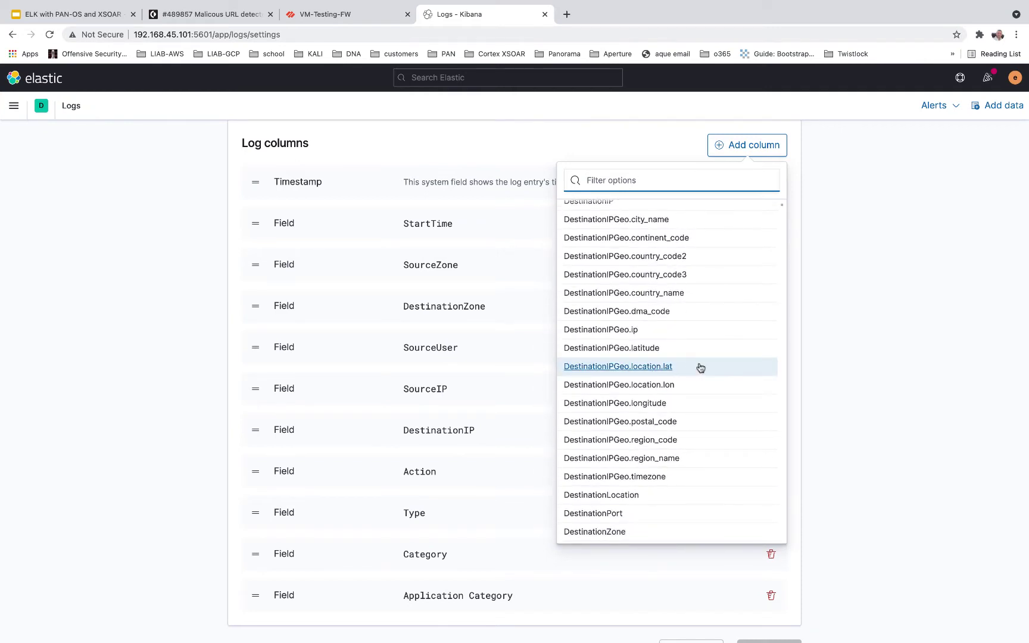
pyautogui.scroll(1, 700, 367)
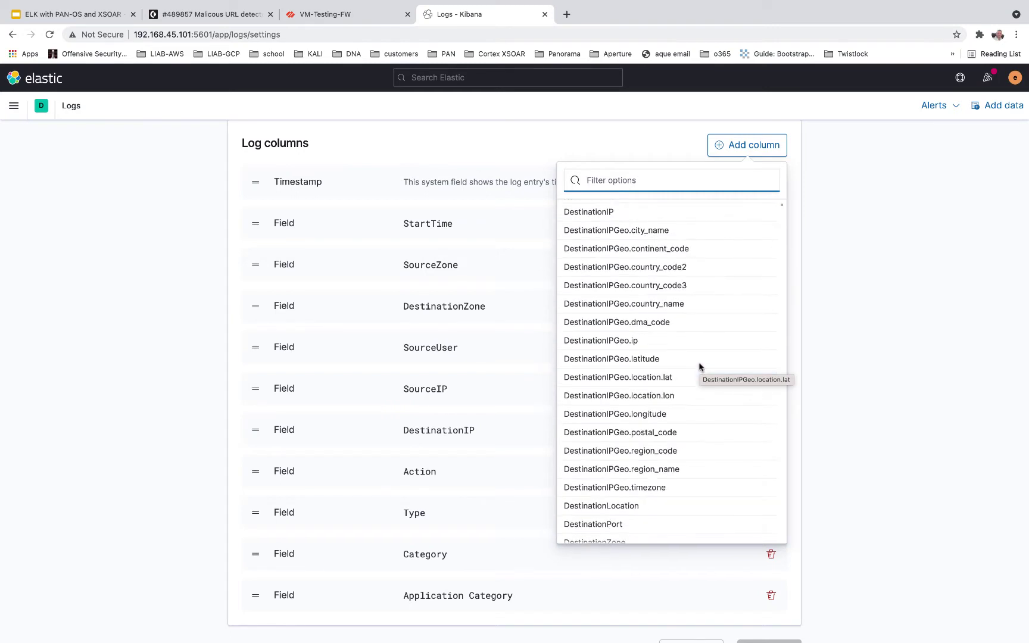
pyautogui.click(699, 313)
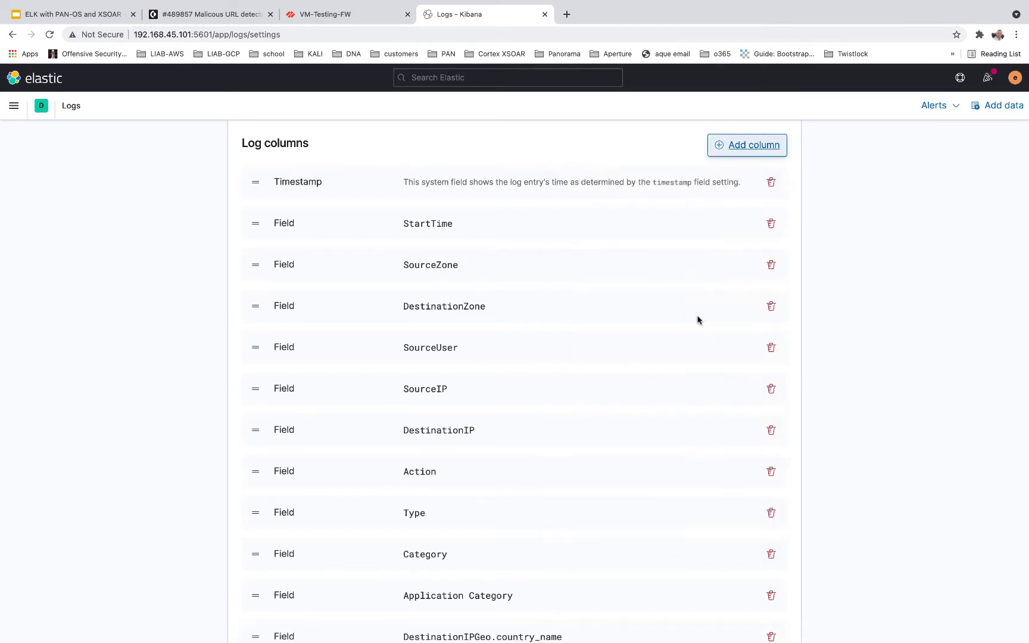
pyautogui.scroll(-2, 697, 335)
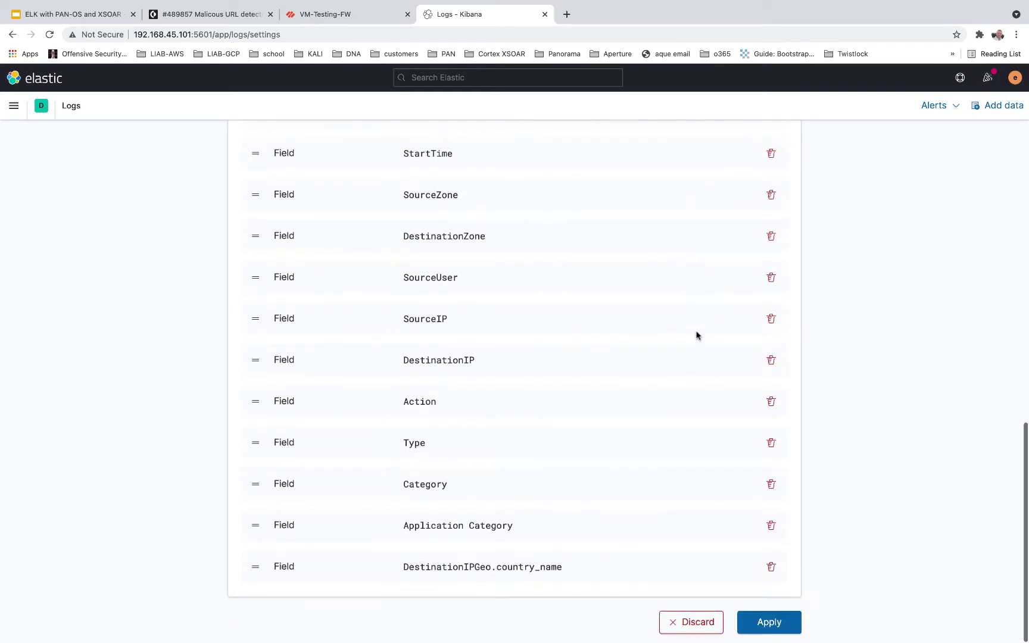
pyautogui.click(768, 619)
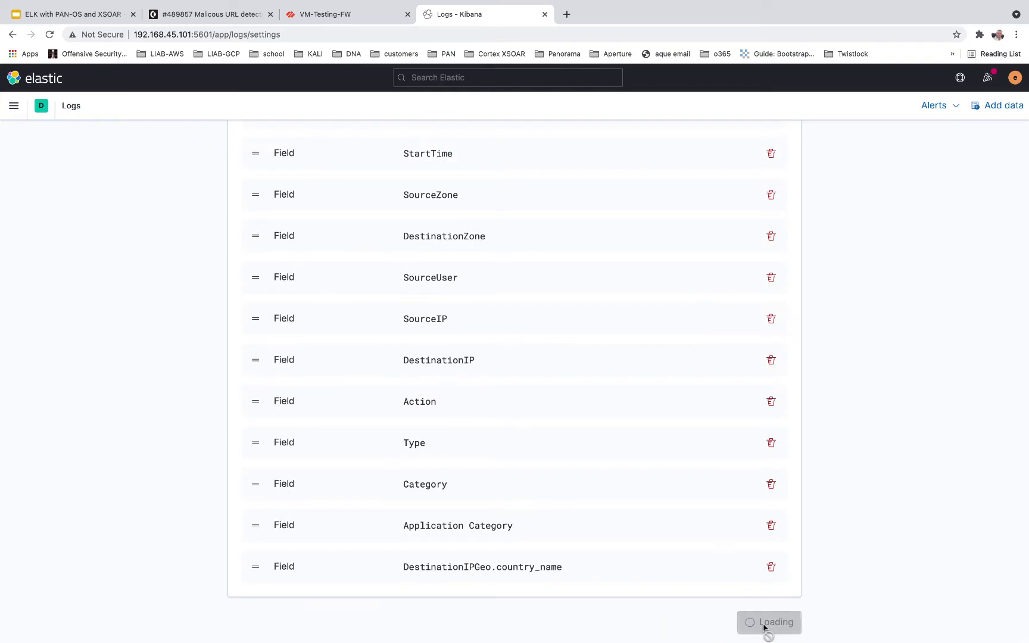
# Step: Return to the log stream and check the destination country column across the entries
pyautogui.scroll(15, 680, 476)
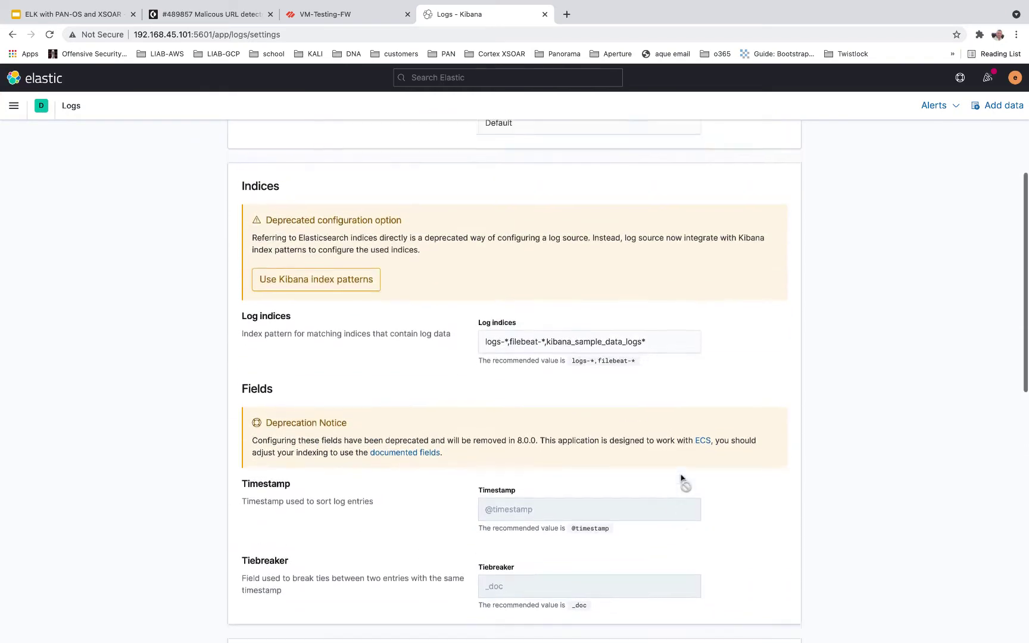
pyautogui.click(42, 141)
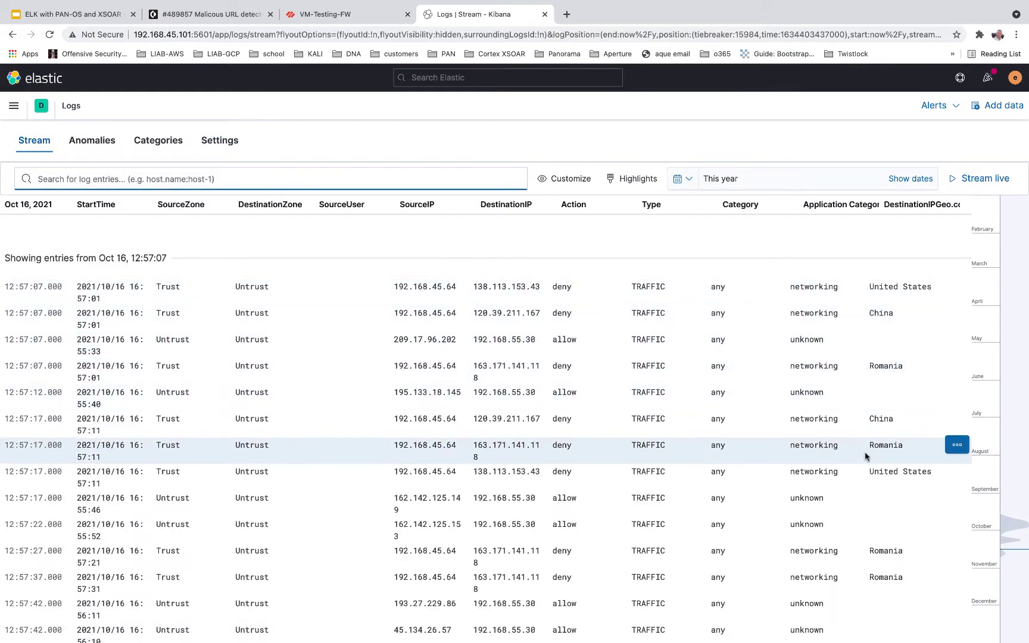
pyautogui.scroll(-5, 865, 470)
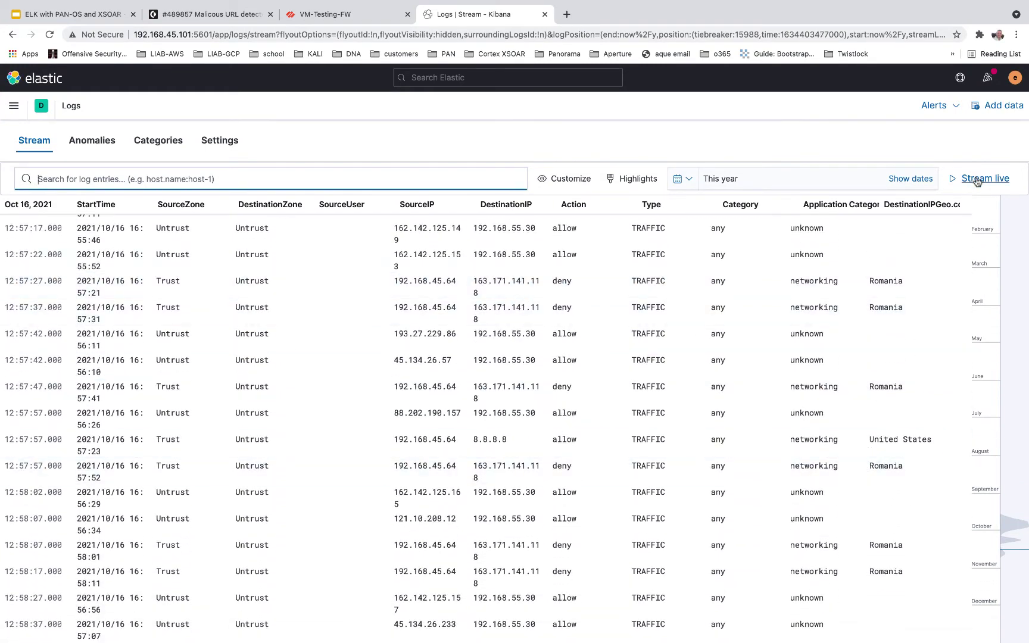
pyautogui.click(976, 180)
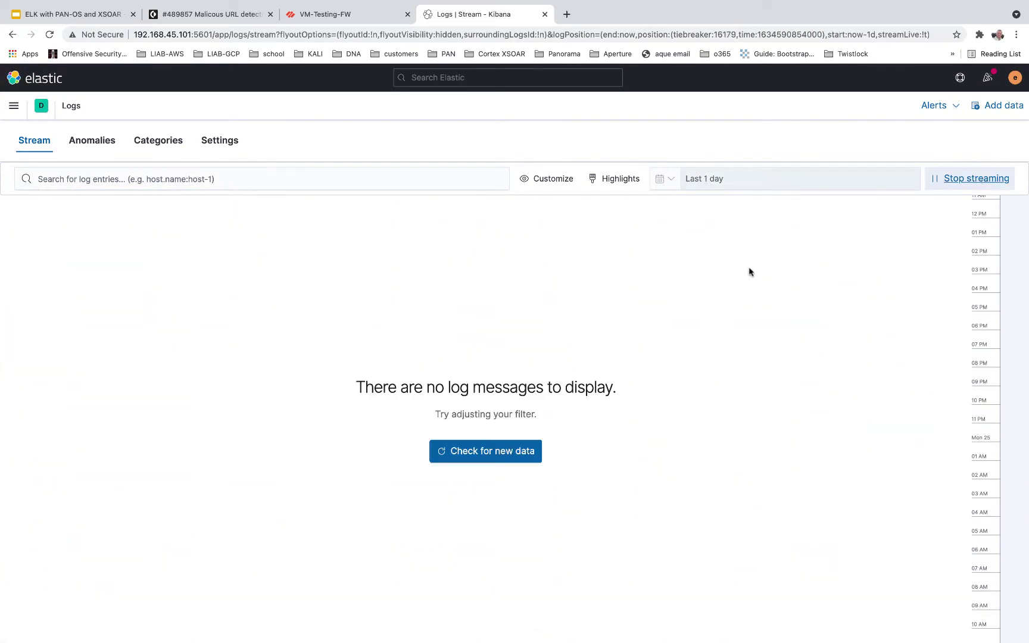
pyautogui.click(664, 181)
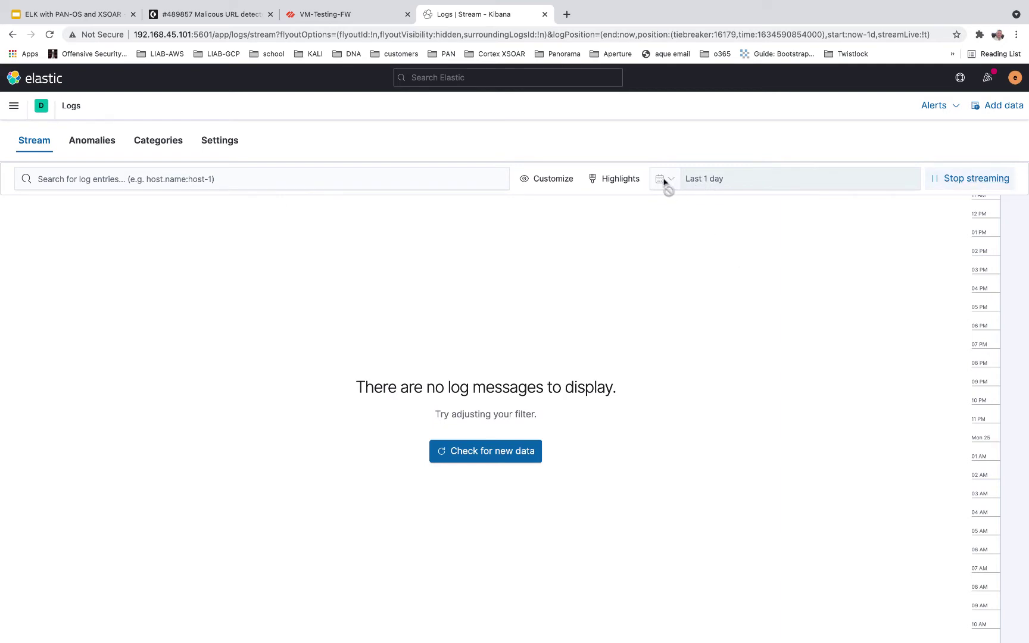
pyautogui.click(966, 179)
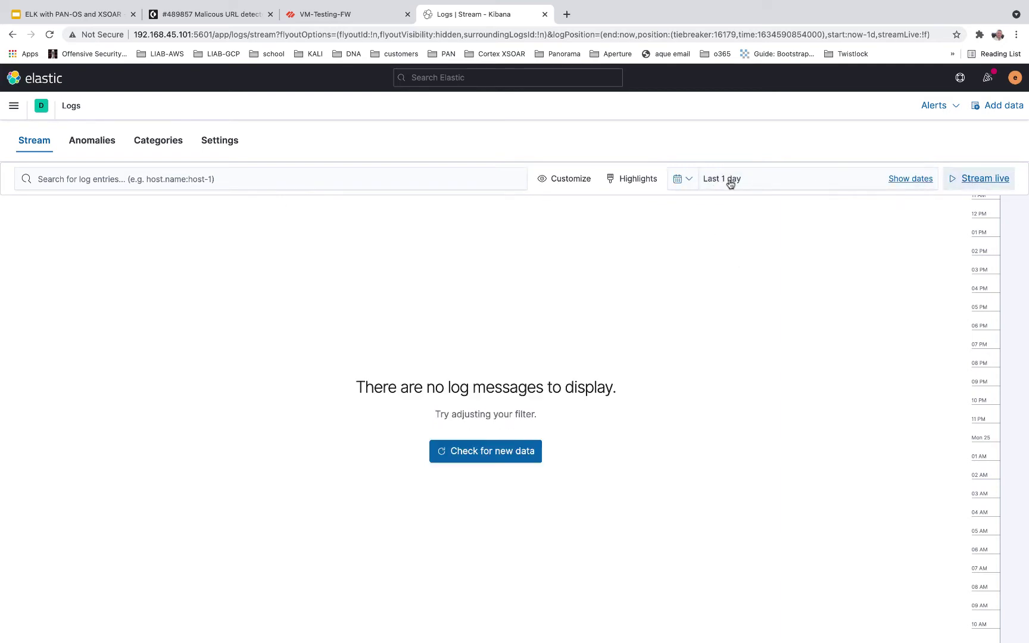
# Step: Set the log stream's time range to this month
pyautogui.click(690, 184)
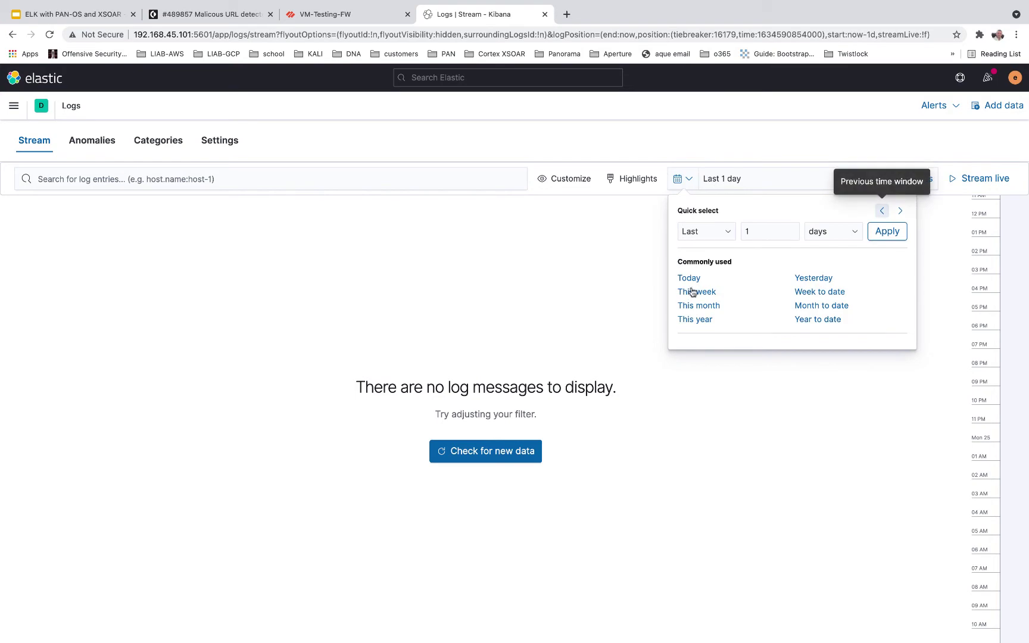
pyautogui.click(692, 307)
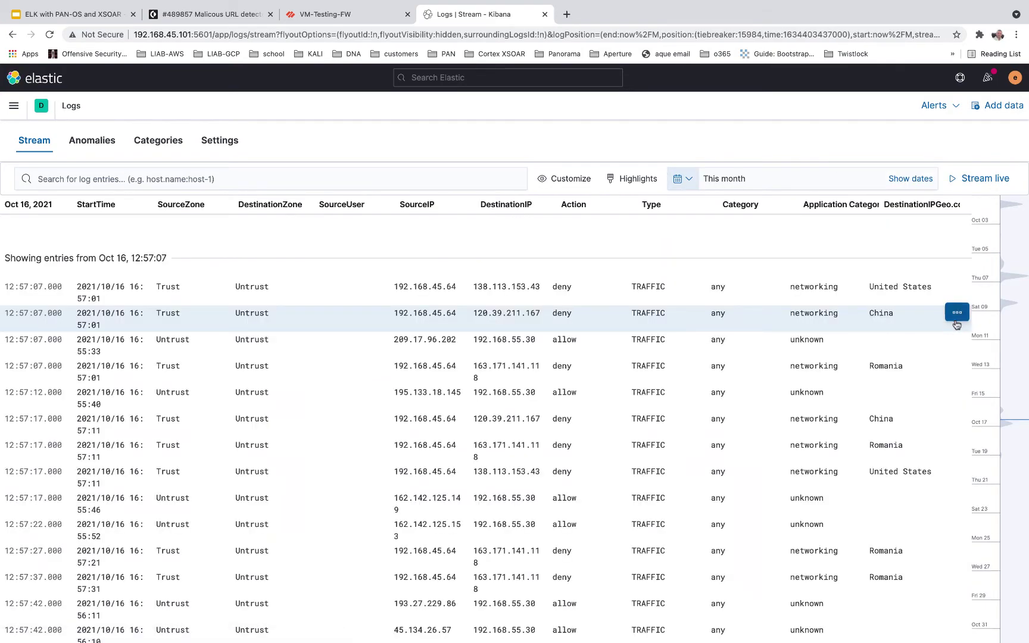
# Step: Open the details of the first denied traffic entry destined for China and examine its application, destination geolocation, device, NAT and rule fields
pyautogui.click(957, 316)
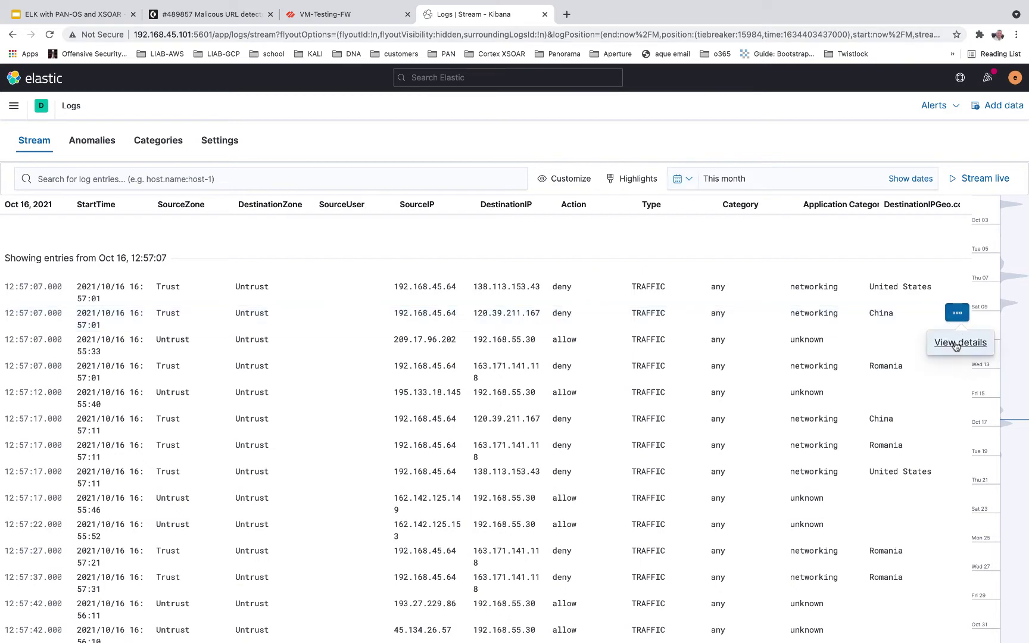
pyautogui.click(956, 344)
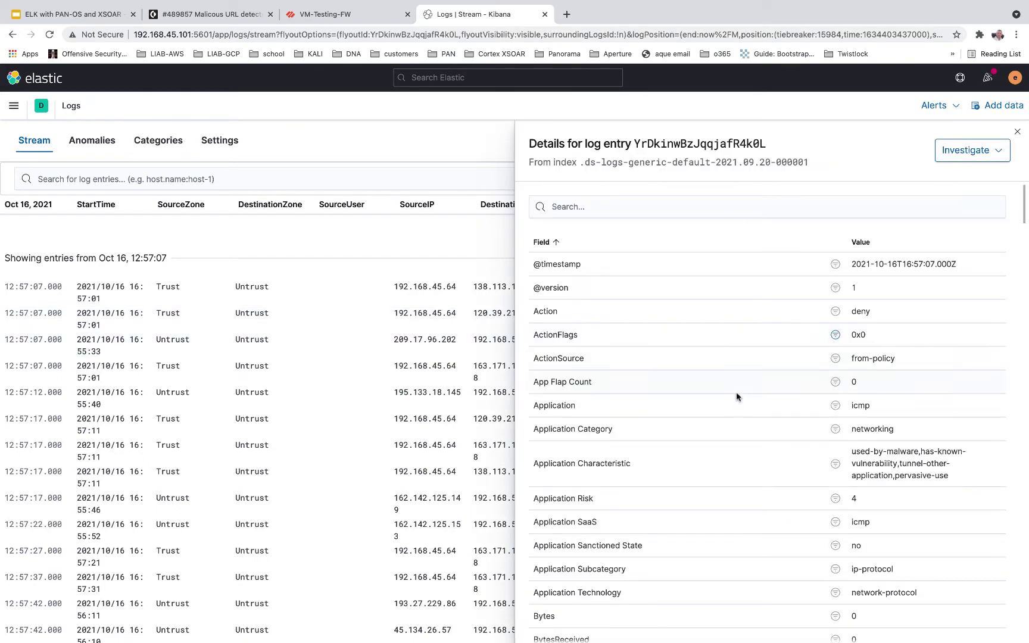
pyautogui.scroll(-3, 726, 430)
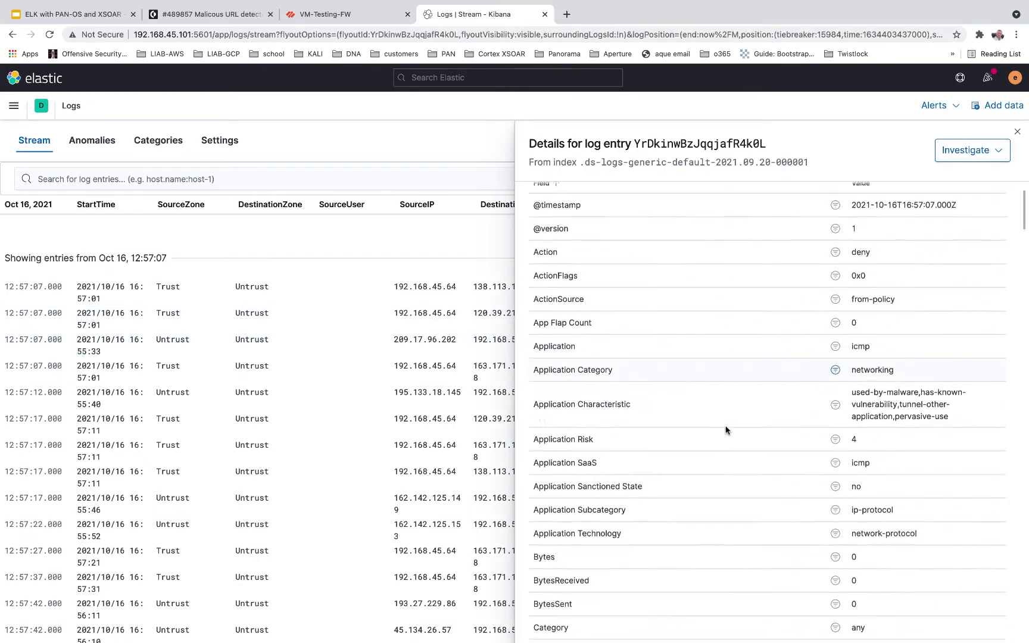
pyautogui.scroll(-3, 725, 430)
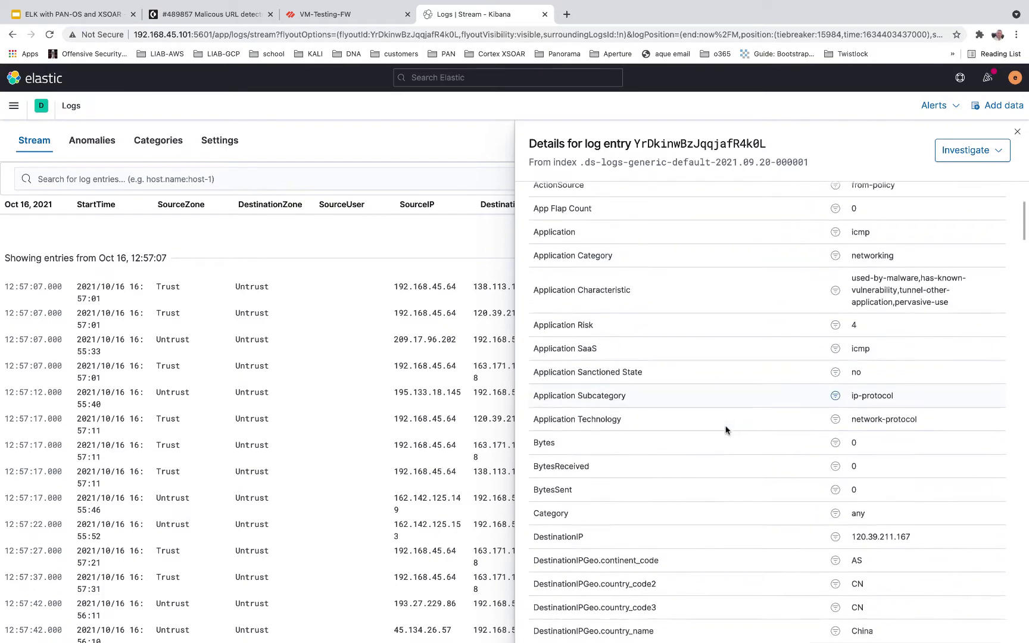
pyautogui.scroll(-5, 726, 430)
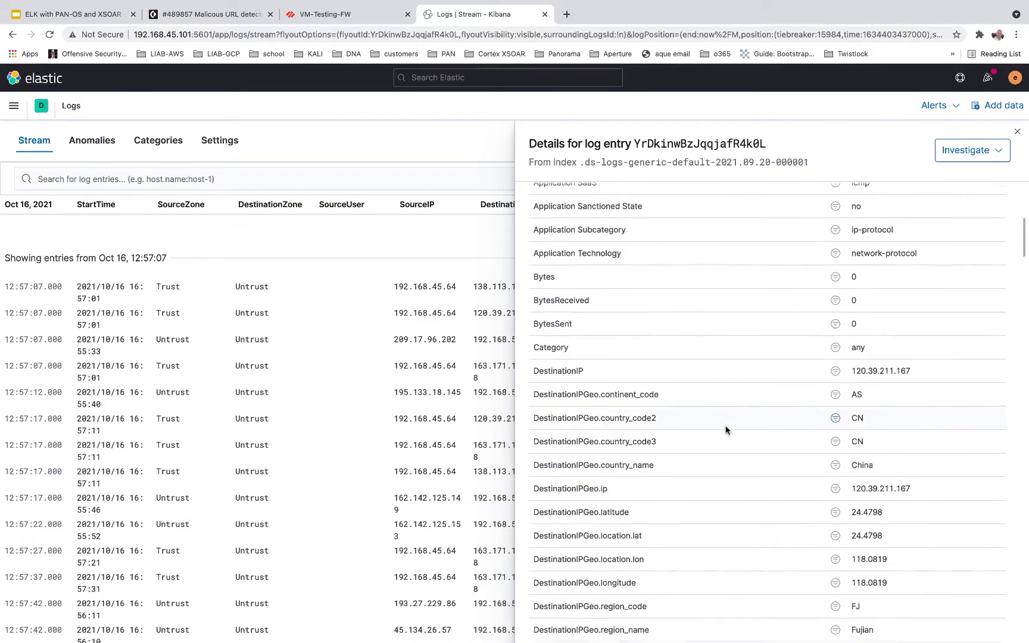
pyautogui.scroll(-5, 726, 430)
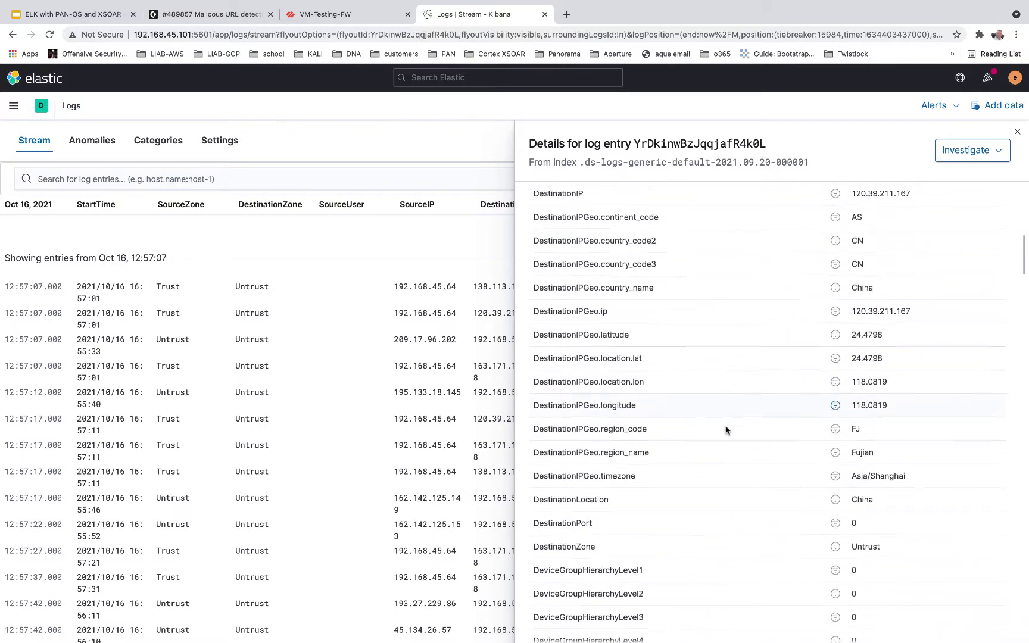
pyautogui.scroll(-8, 725, 430)
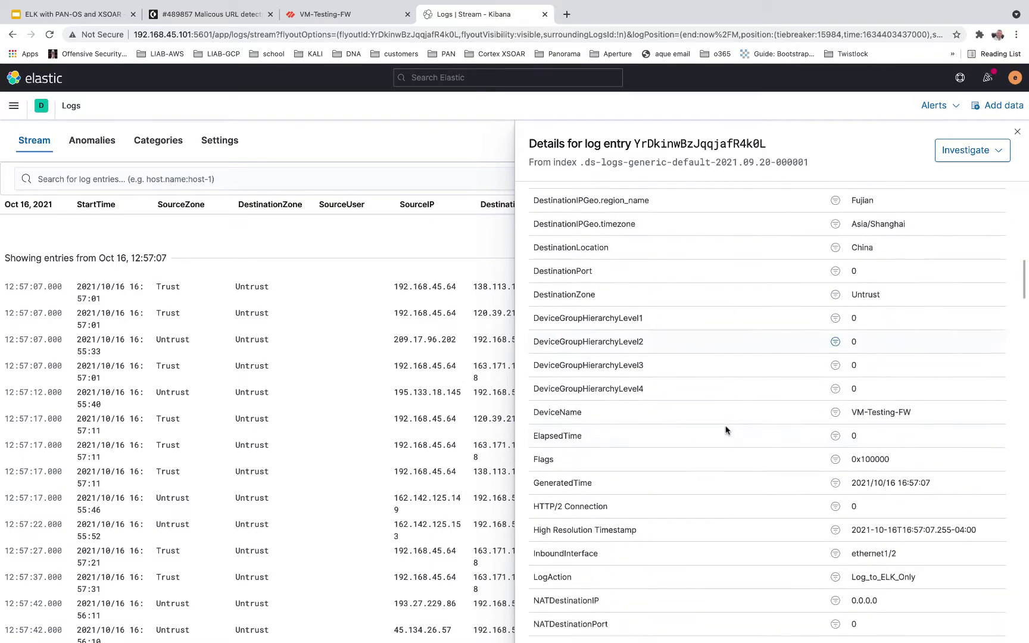
pyautogui.scroll(-8, 726, 430)
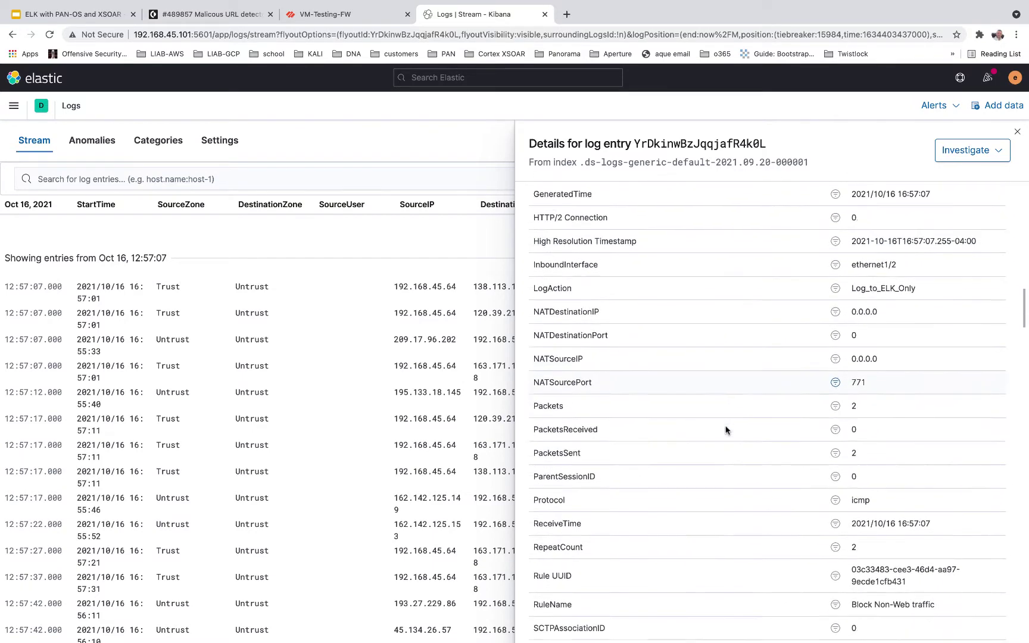
# Step: Filter the log stream by the entry's _temp_.external_zones value untrust and close the entry details
pyautogui.scroll(-7, 726, 430)
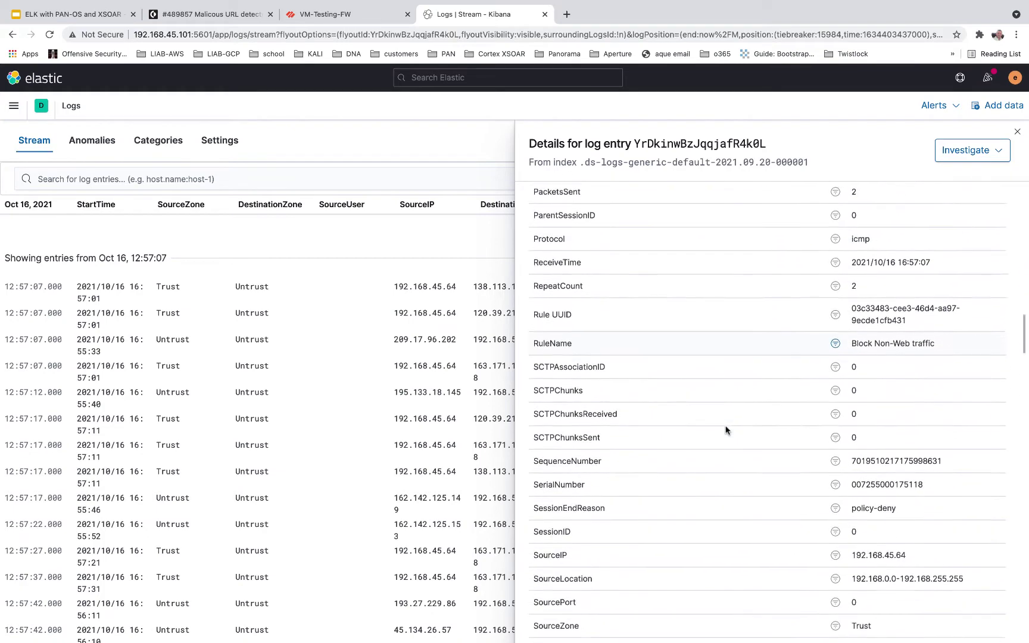
pyautogui.scroll(-2, 725, 430)
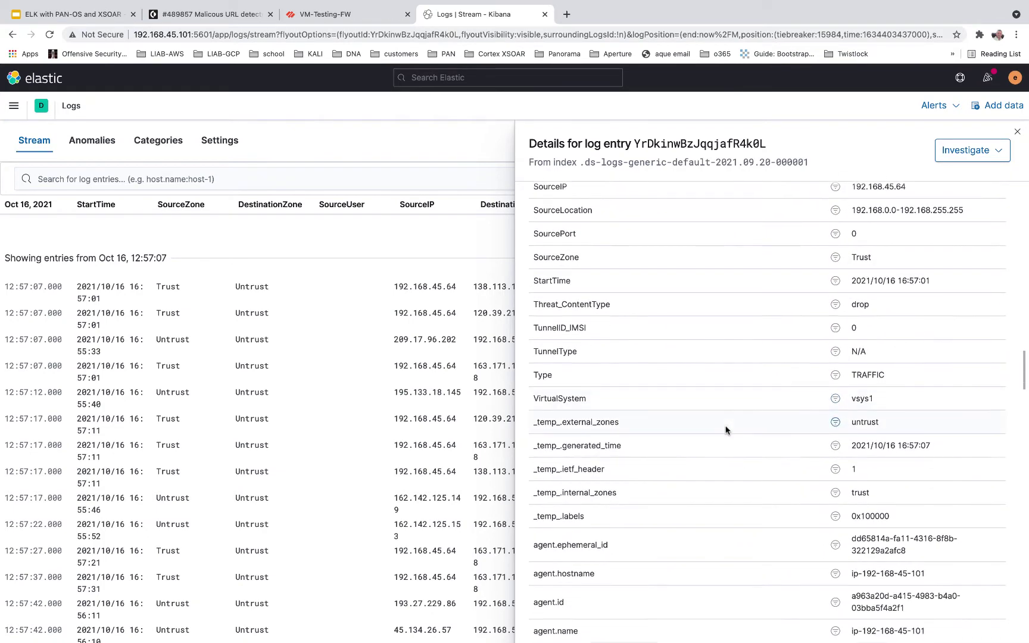
pyautogui.scroll(-2, 725, 430)
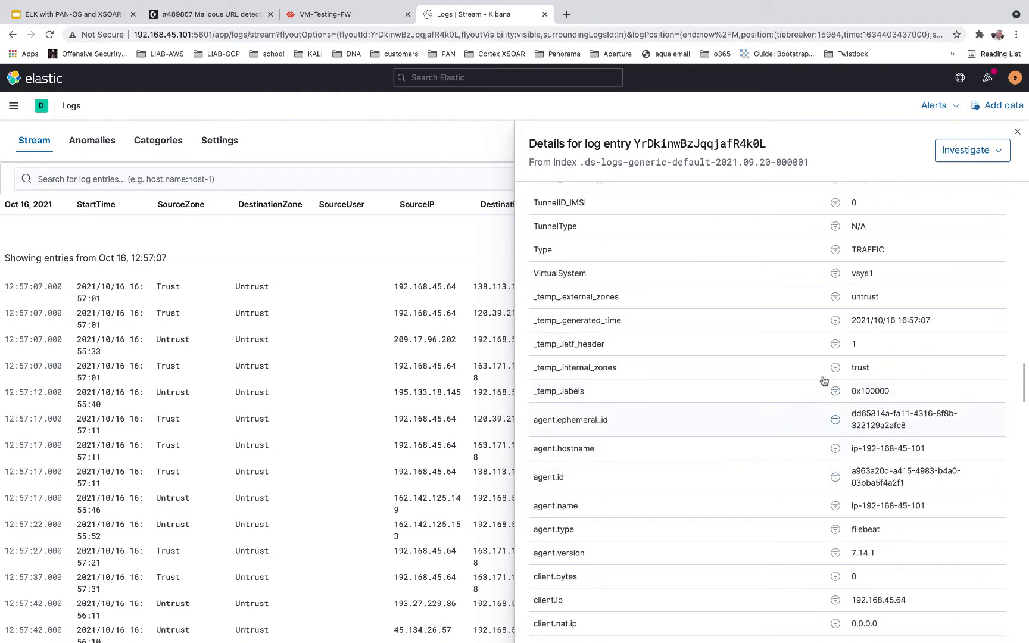
pyautogui.click(836, 297)
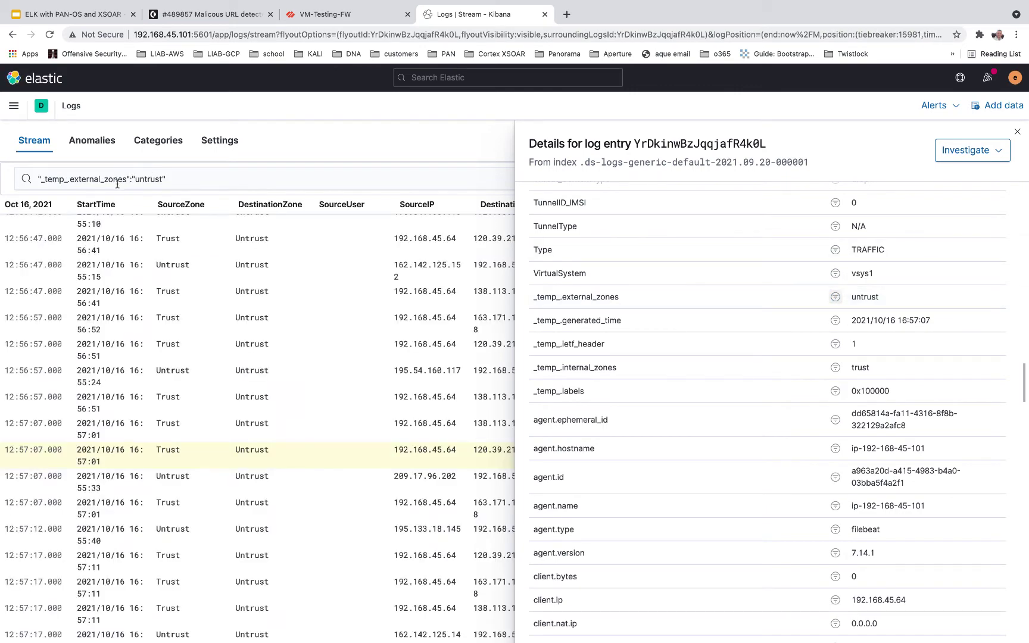
pyautogui.click(1018, 134)
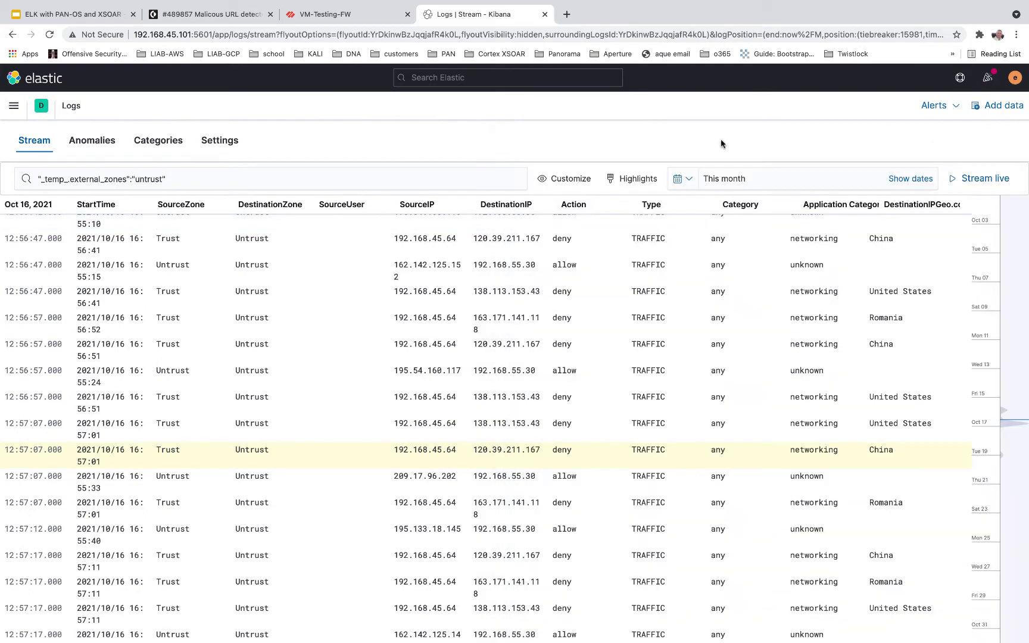
# Step: Go to the management of alert rules and open the Threat Alerts rule from the second page of the list
pyautogui.click(936, 108)
pyautogui.click(938, 158)
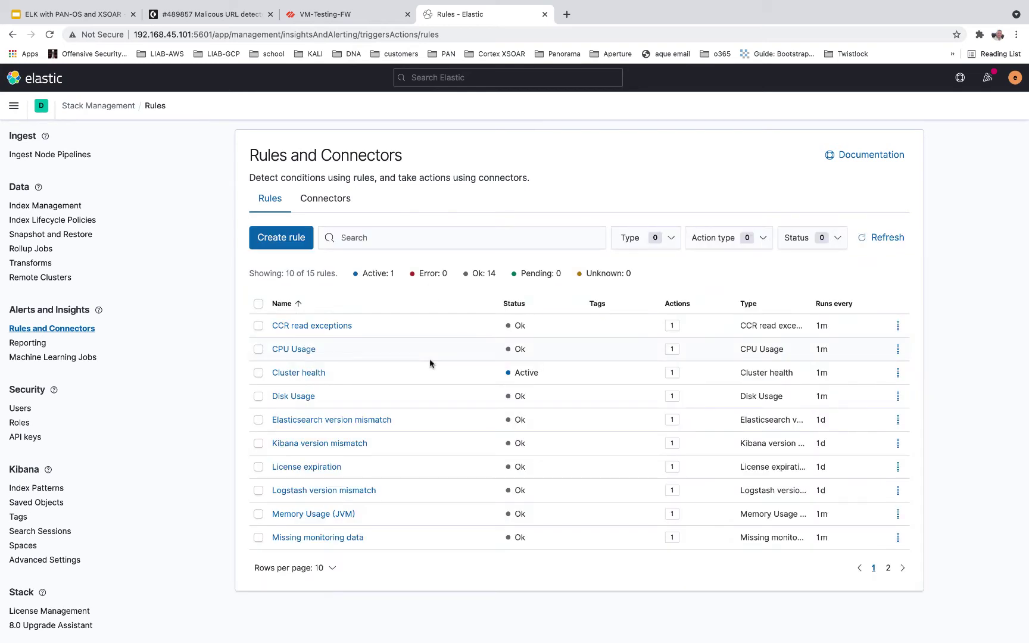
pyautogui.click(888, 568)
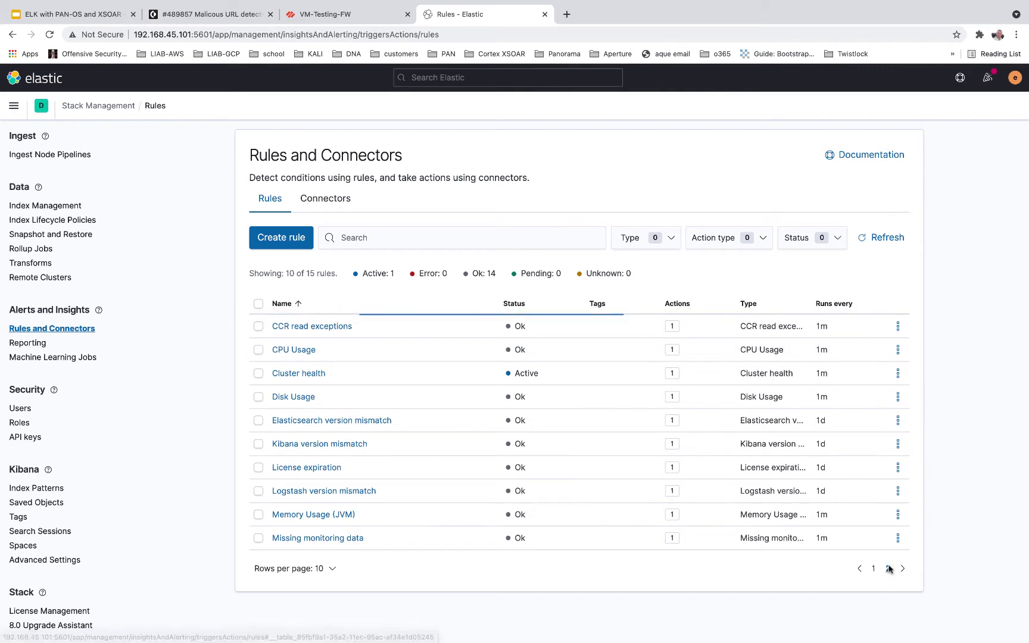
pyautogui.click(298, 419)
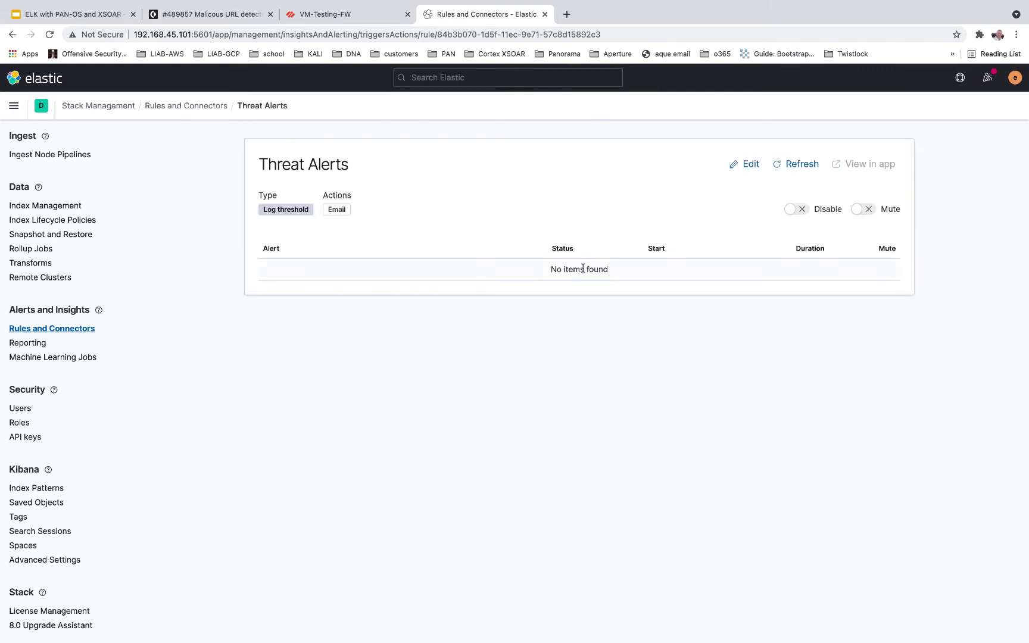
# Step: Open the Threat Alerts rule for editing and examine its log threshold conditions, email action and available connector types
pyautogui.click(745, 164)
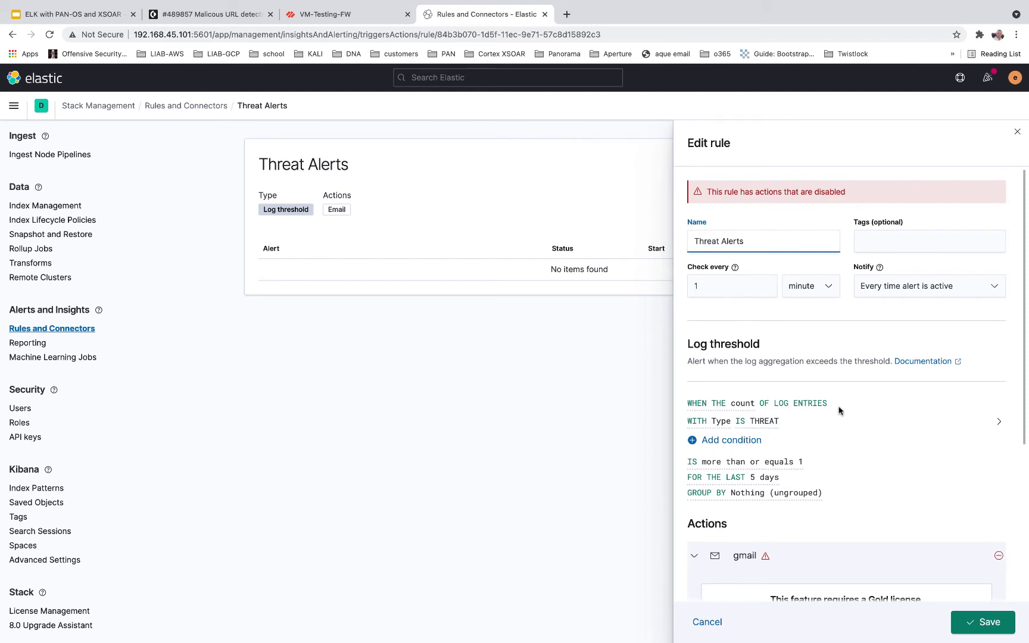
pyautogui.scroll(-3, 838, 411)
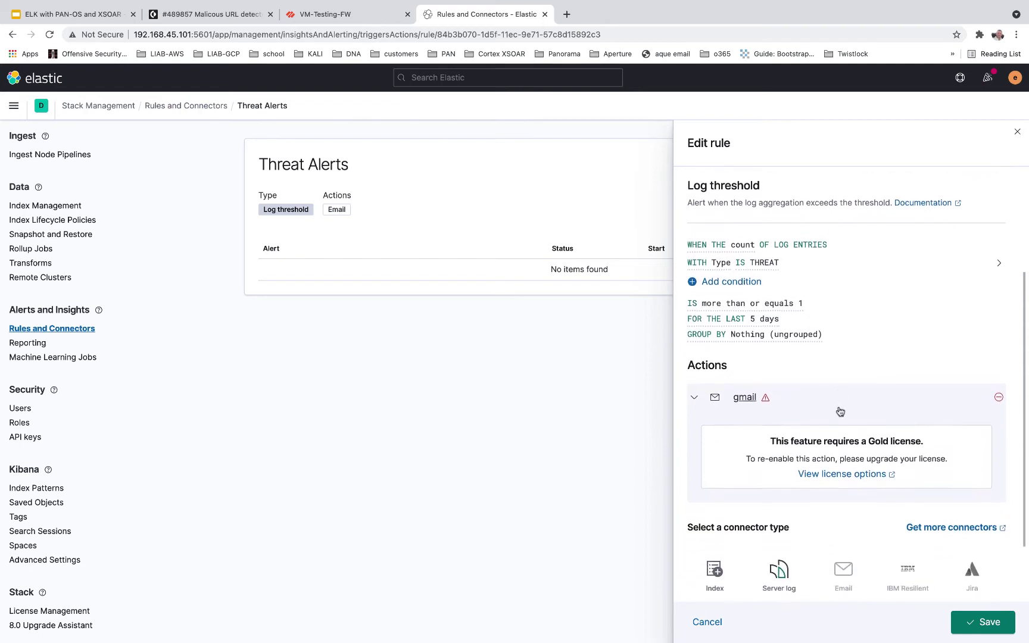
pyautogui.scroll(-1, 839, 411)
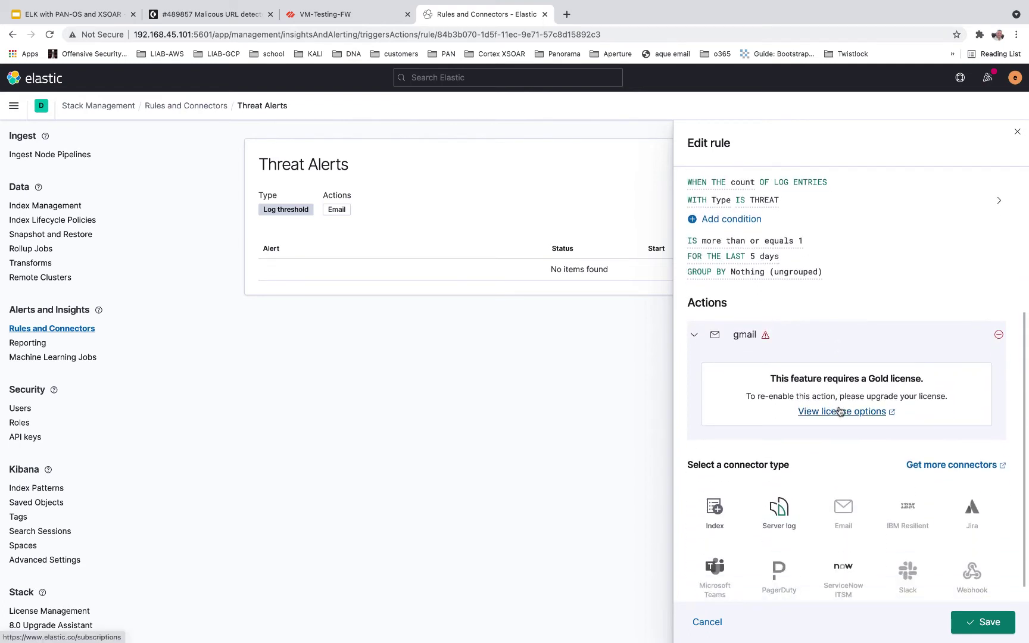
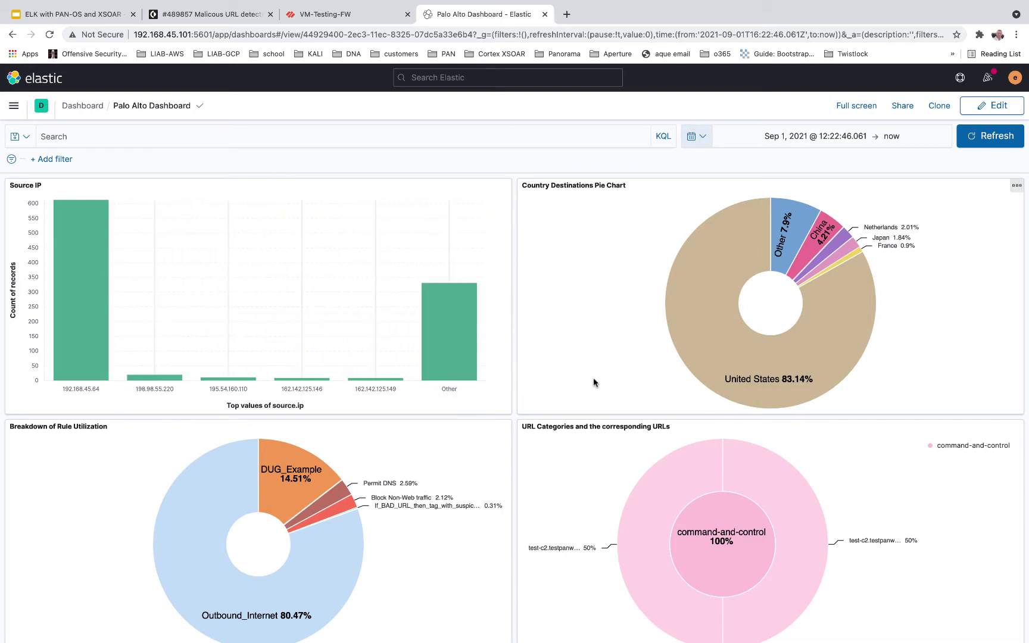
# Step: Inspect the URL Categories and Breakdown of Rule Utilization charts on the Palo Alto Dashboard, reading the values of individual slices
pyautogui.scroll(-1, 592, 379)
pyautogui.scroll(-1, 593, 381)
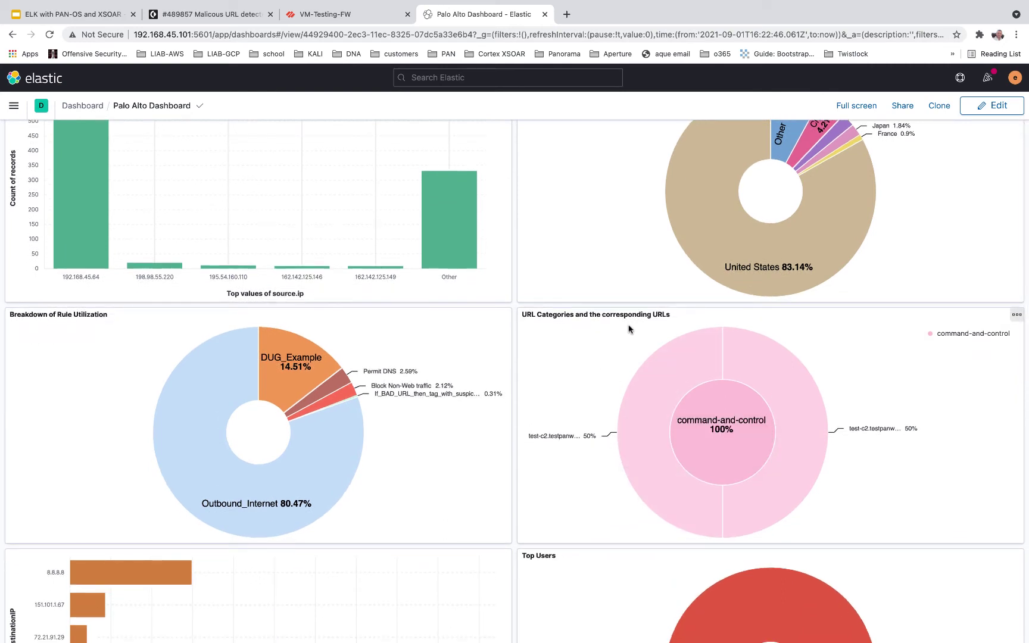
pyautogui.moveTo(725, 453)
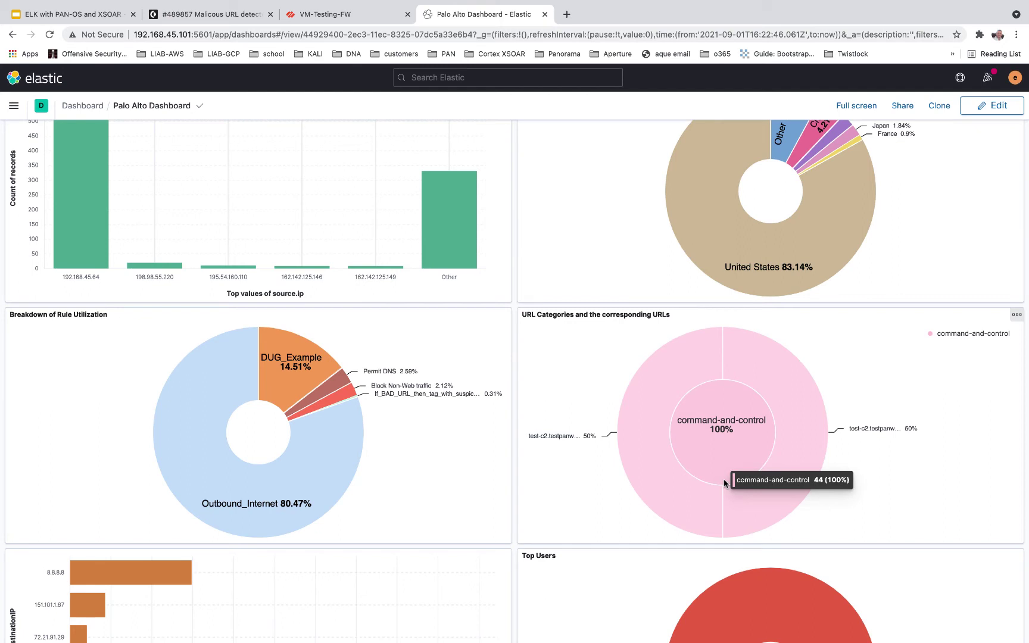
pyautogui.moveTo(783, 384)
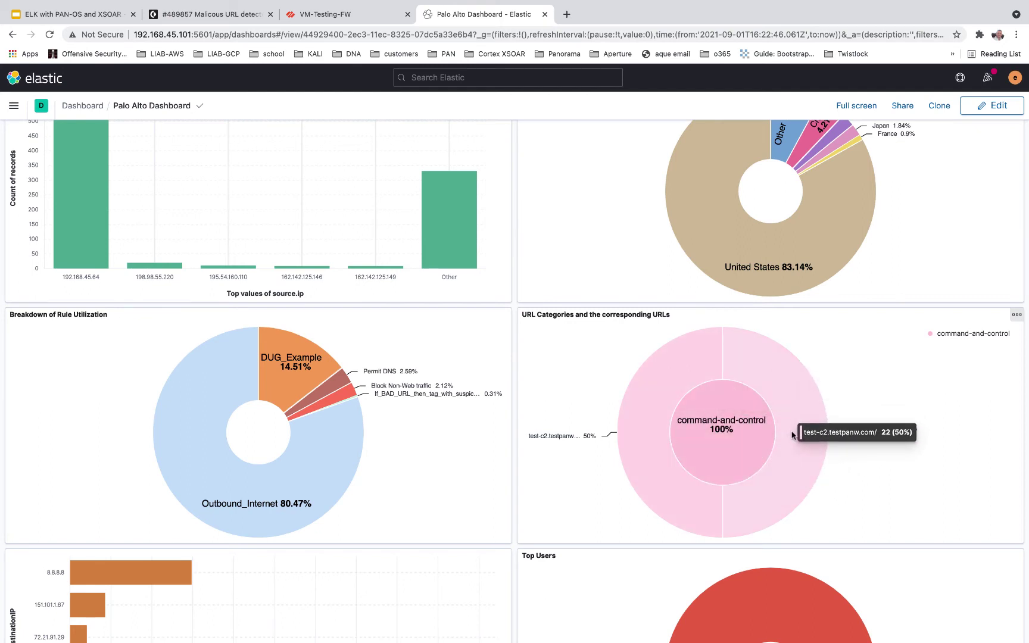
pyautogui.moveTo(719, 377)
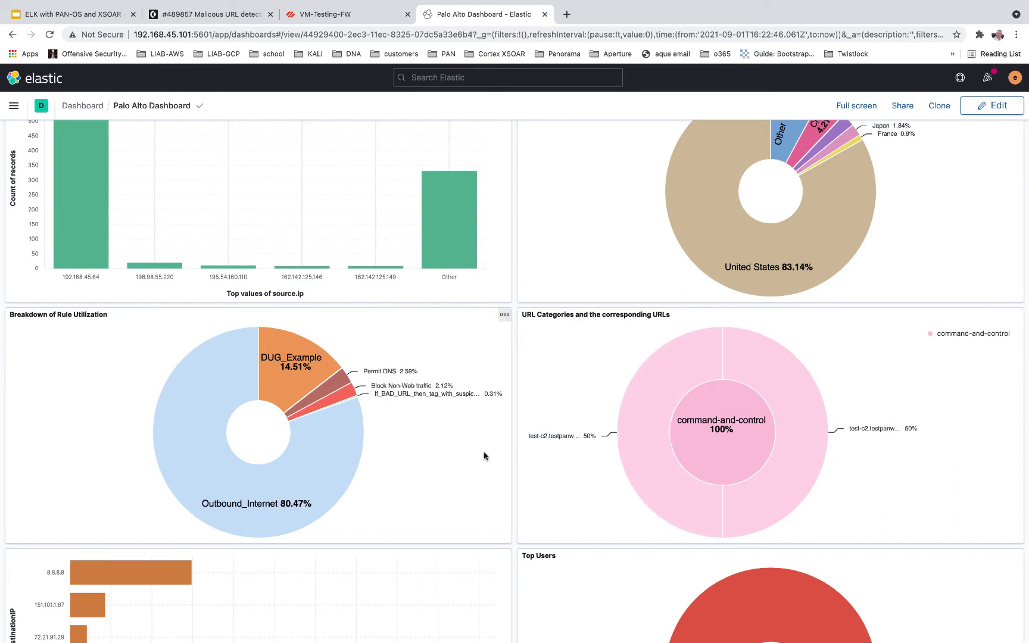
pyautogui.moveTo(332, 411)
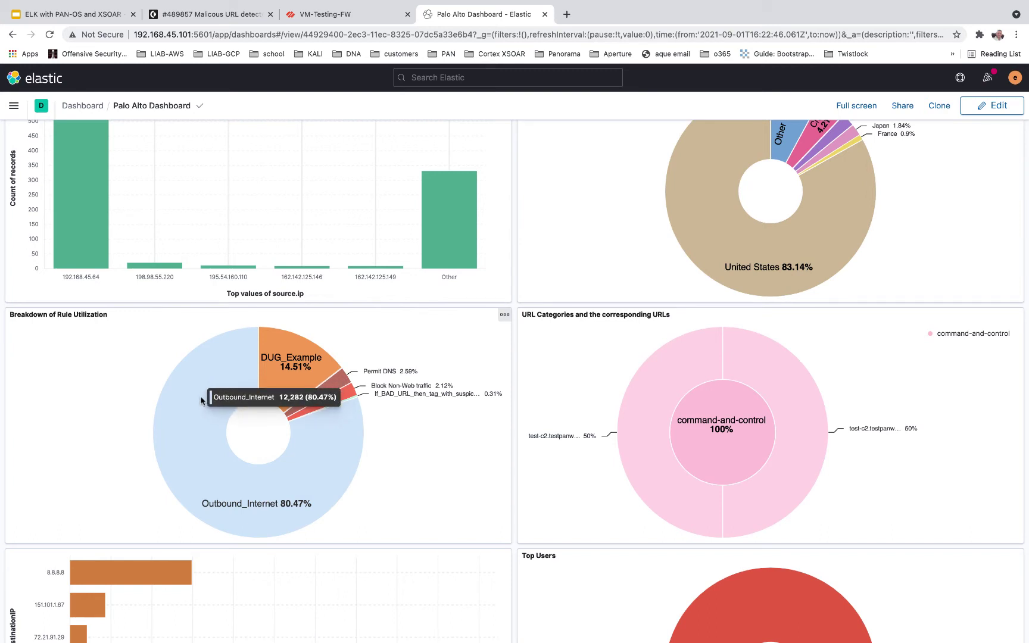
# Step: Review the dashboard's destination IP, Top Users, App-ID and daily Threats charts, and return to the Source IP chart
pyautogui.scroll(-2, 200, 396)
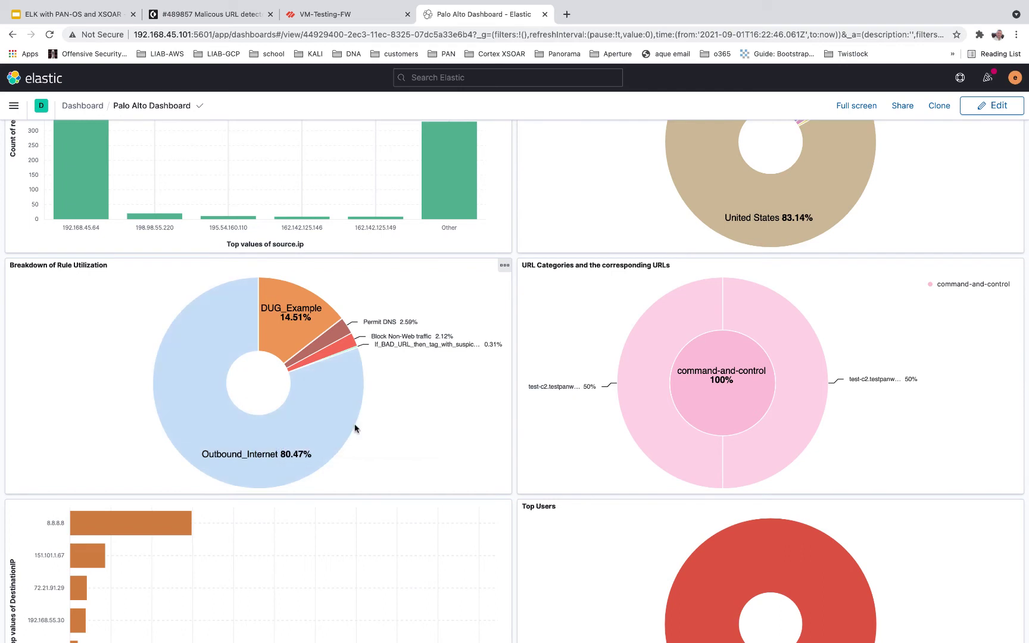
pyautogui.scroll(-6, 354, 429)
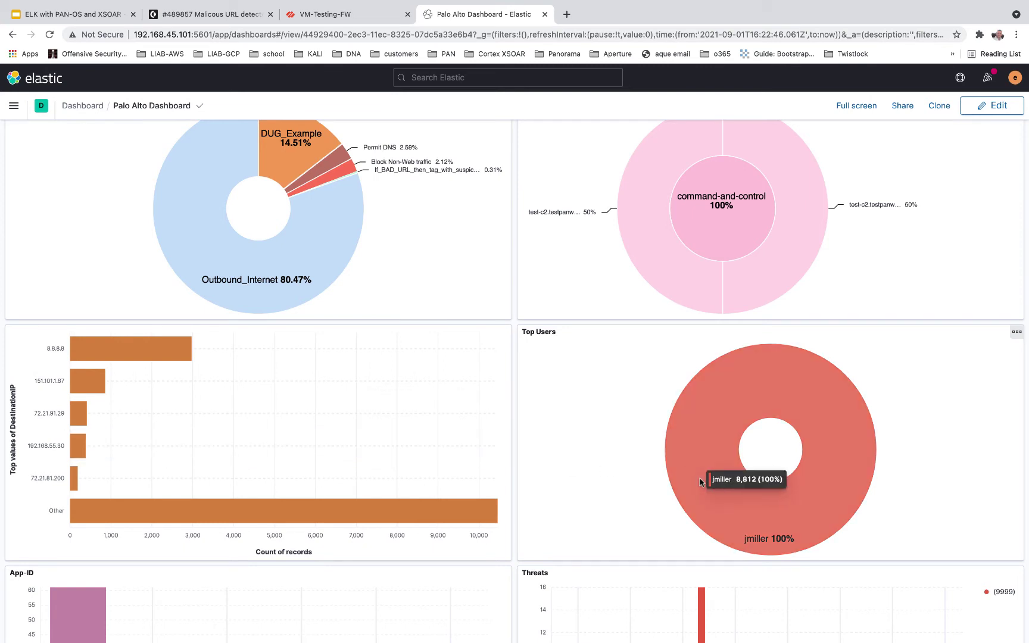
pyautogui.scroll(-5, 700, 482)
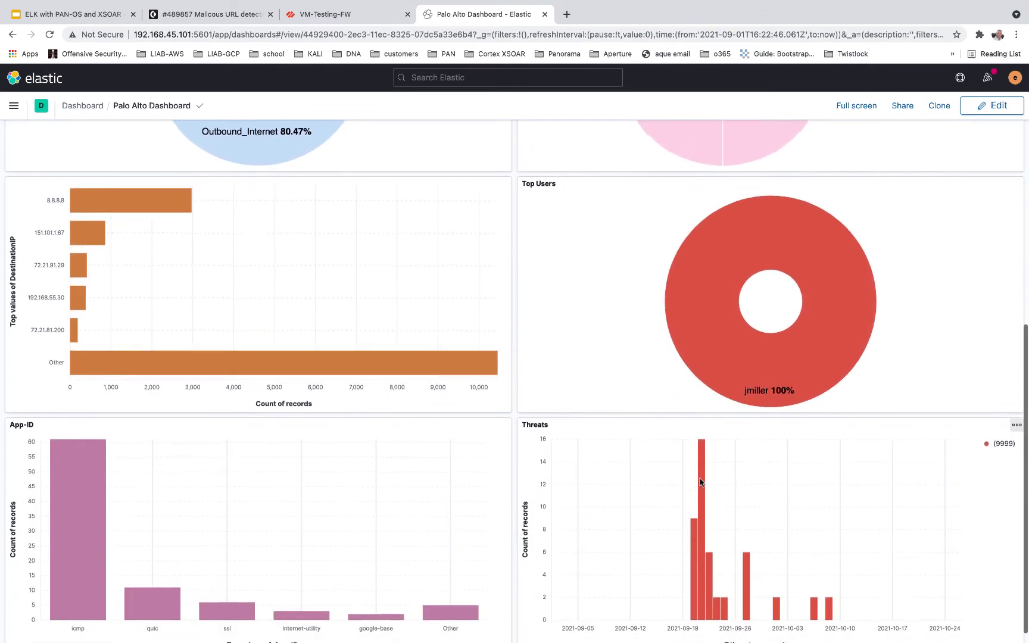
pyautogui.scroll(-1, 700, 482)
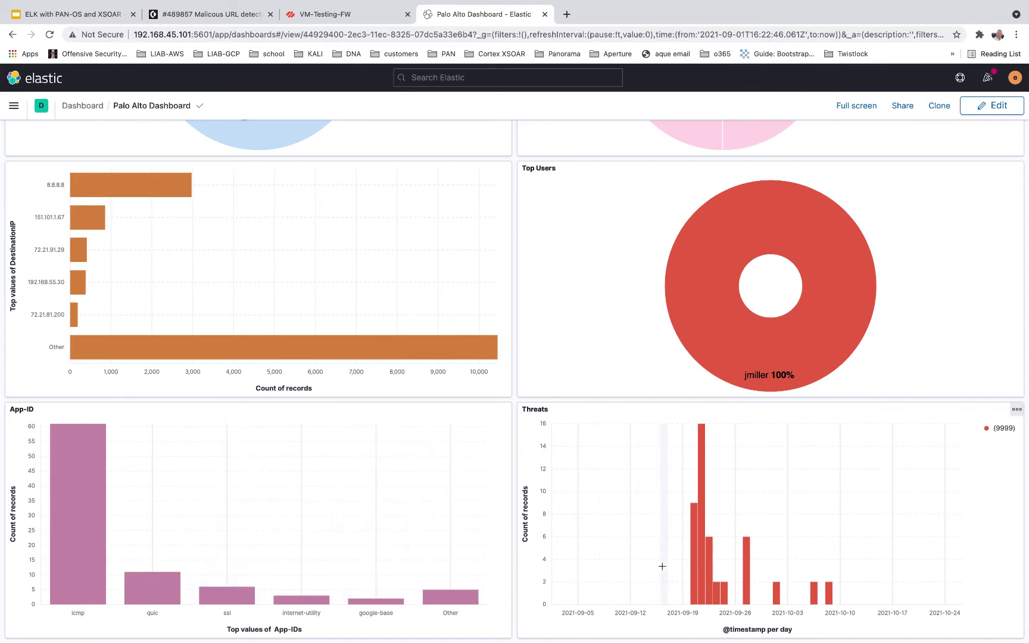
pyautogui.moveTo(698, 570)
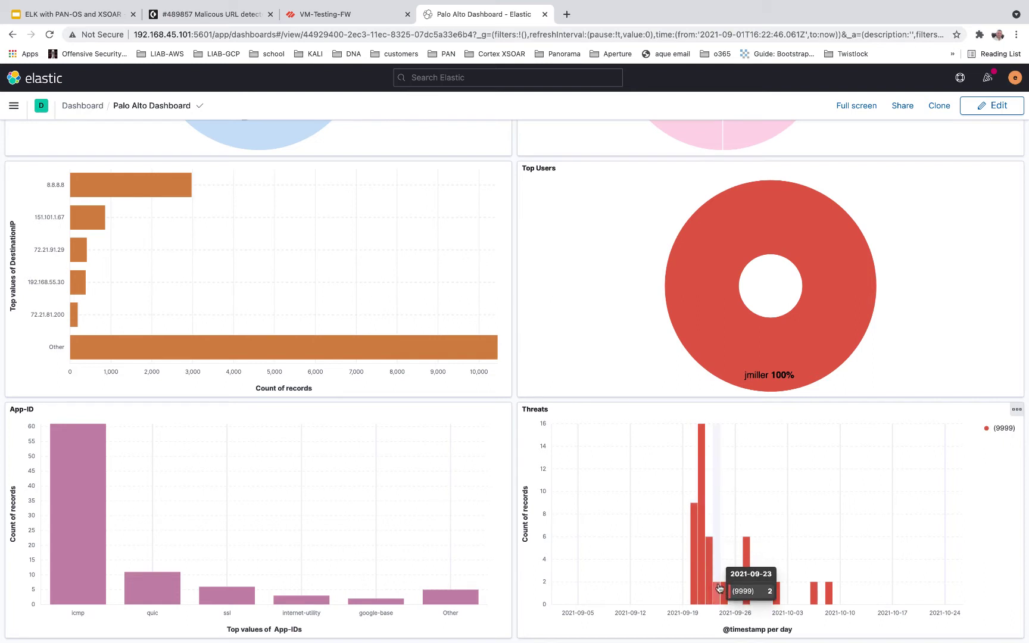
pyautogui.moveTo(727, 591)
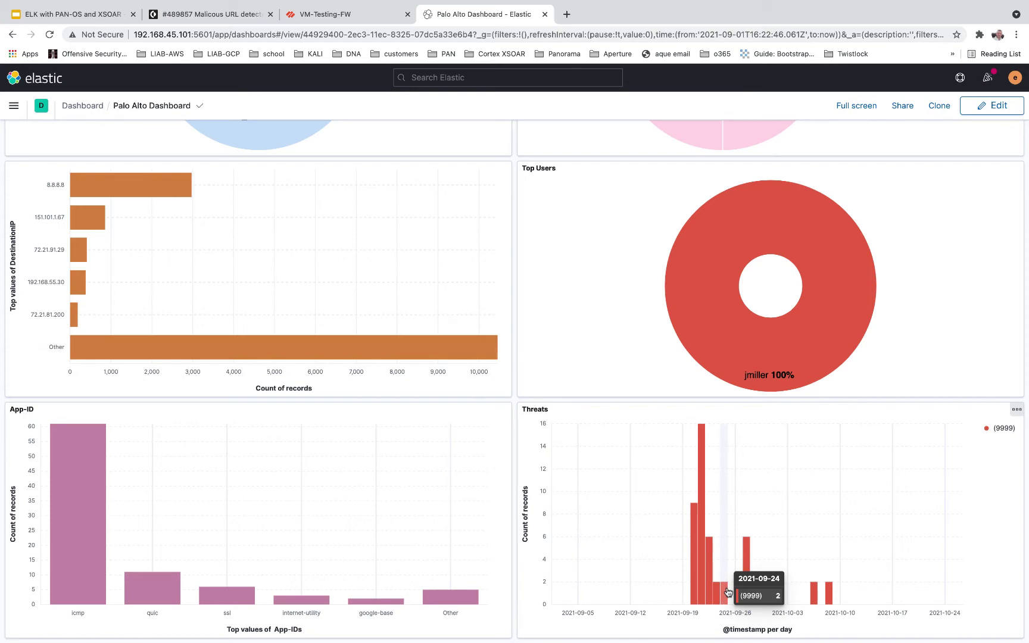
pyautogui.scroll(10, 727, 591)
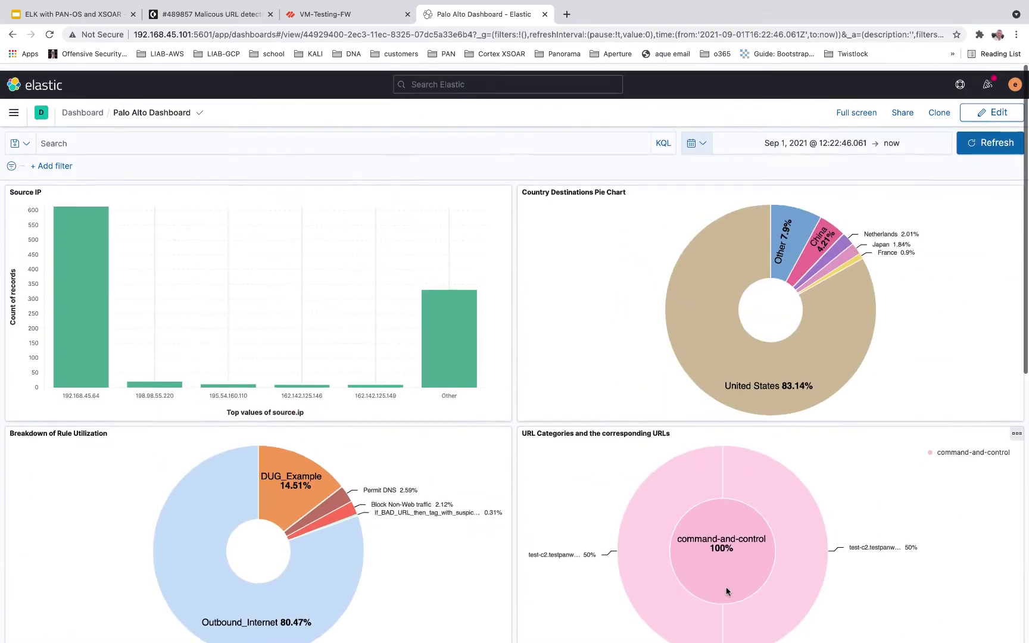
pyautogui.moveTo(238, 226)
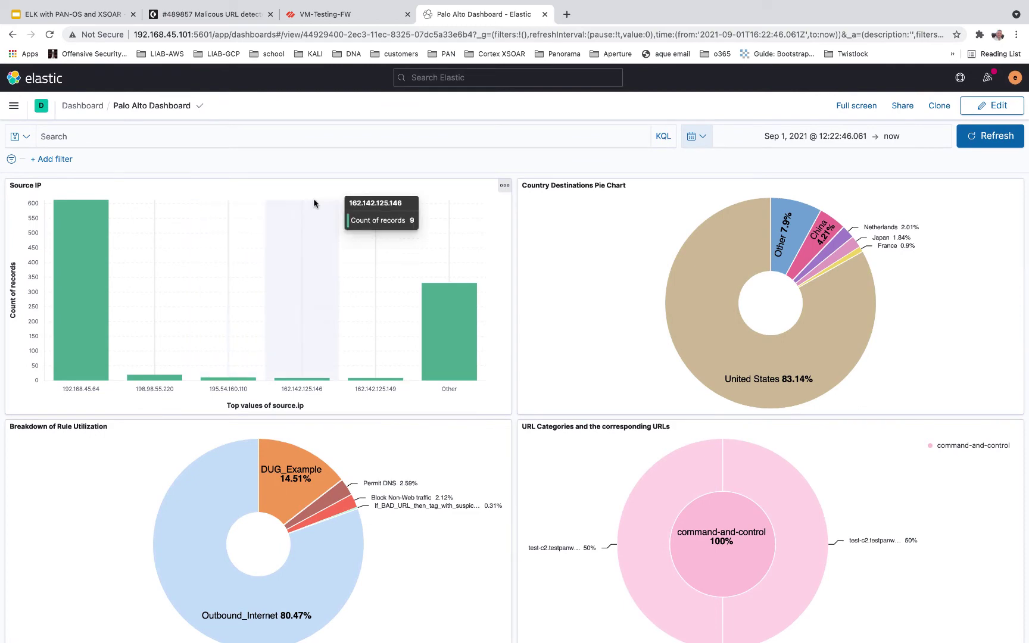
# Step: Switch to Cortex XSOAR and open the settings of Elasticsearch v2_copy_instance_1 among the integrations matching "elas"
pyautogui.click(220, 15)
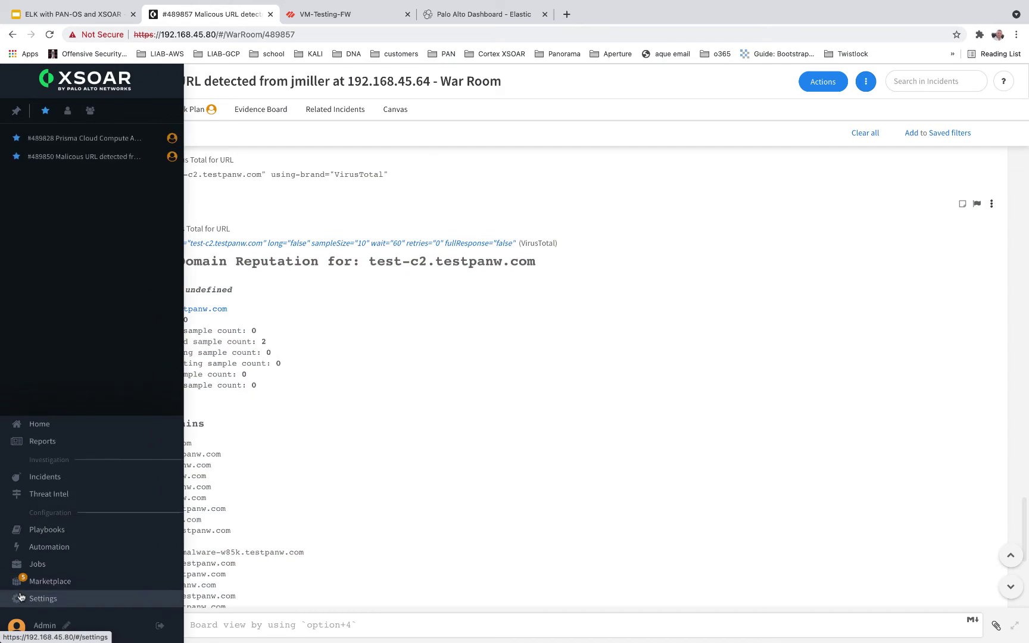
pyautogui.click(119, 598)
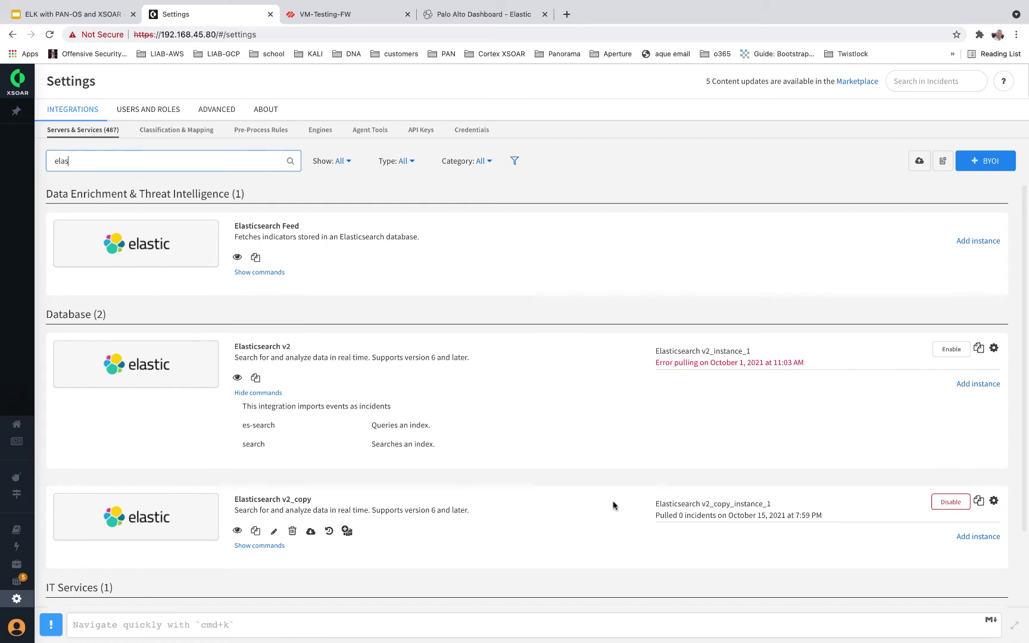
pyautogui.click(993, 501)
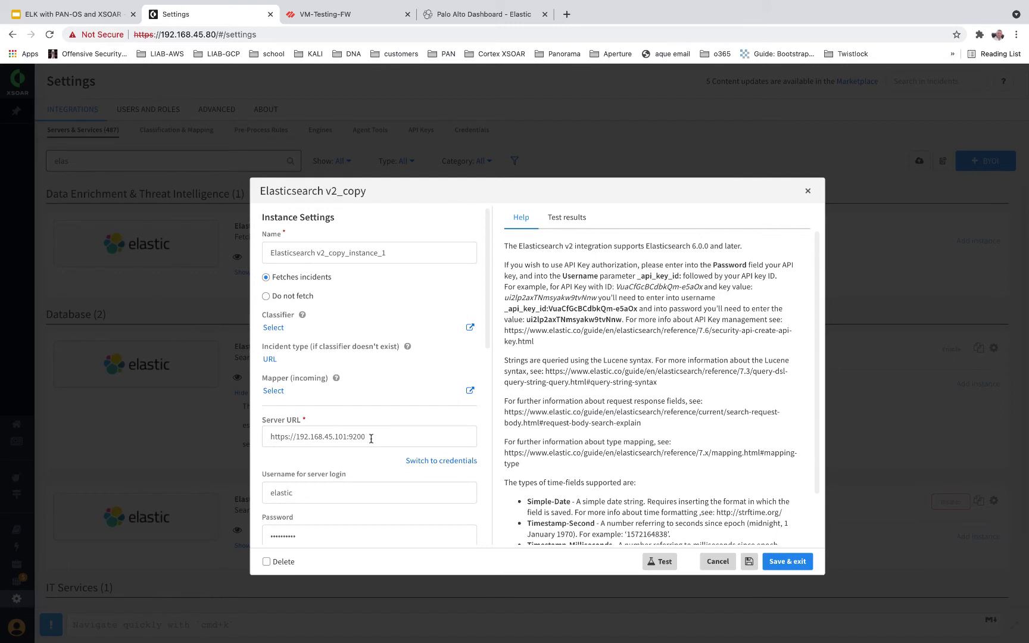
# Step: Examine the instance's connection, index, Lucene query, time field and fetch interval settings, and close them without saving
pyautogui.scroll(-4, 371, 438)
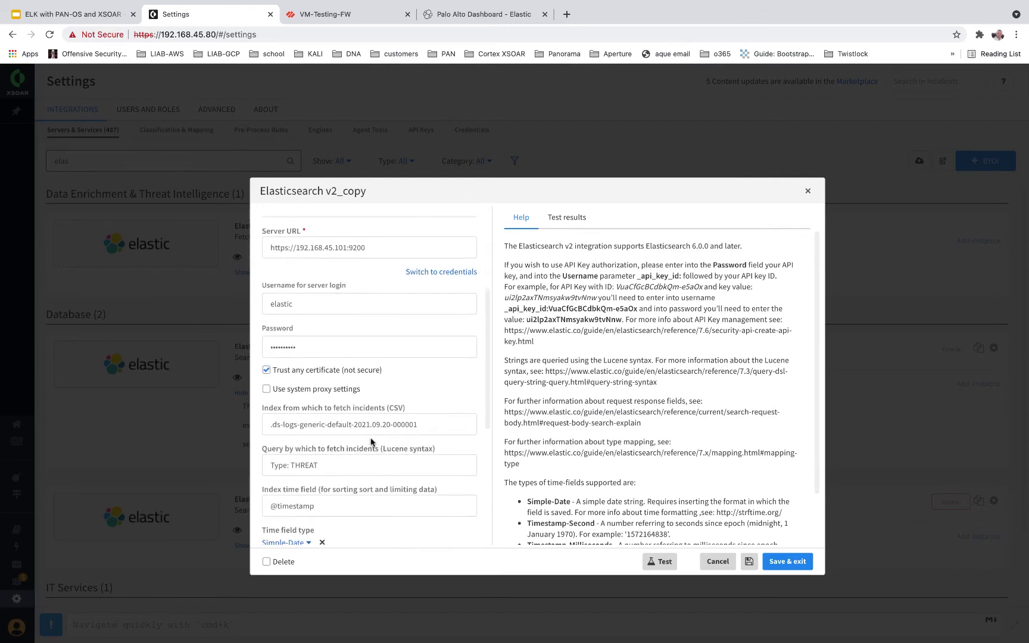
pyautogui.scroll(-1, 371, 442)
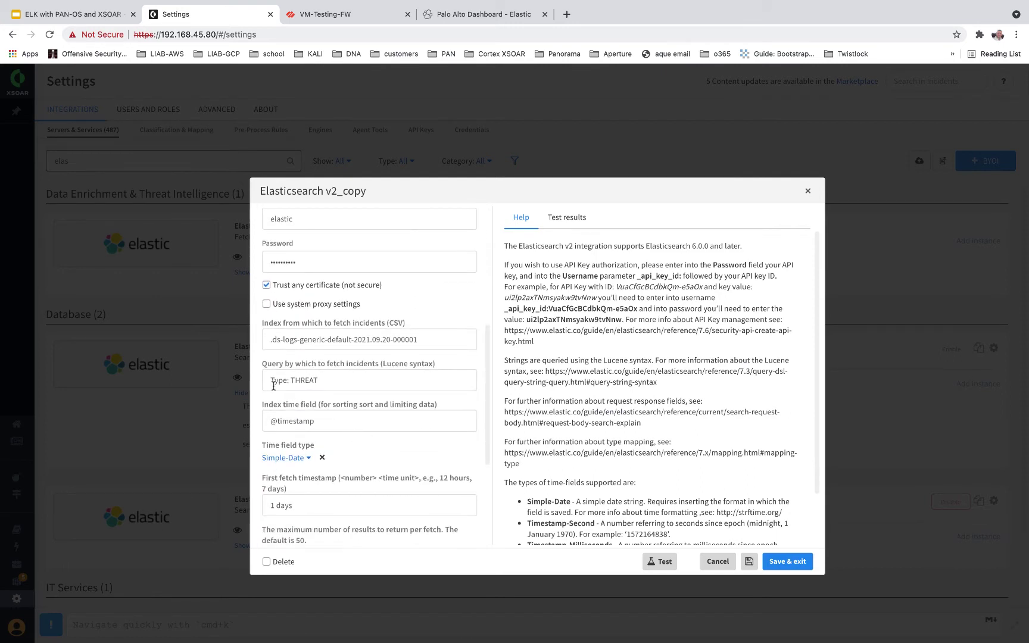
pyautogui.scroll(-3, 321, 386)
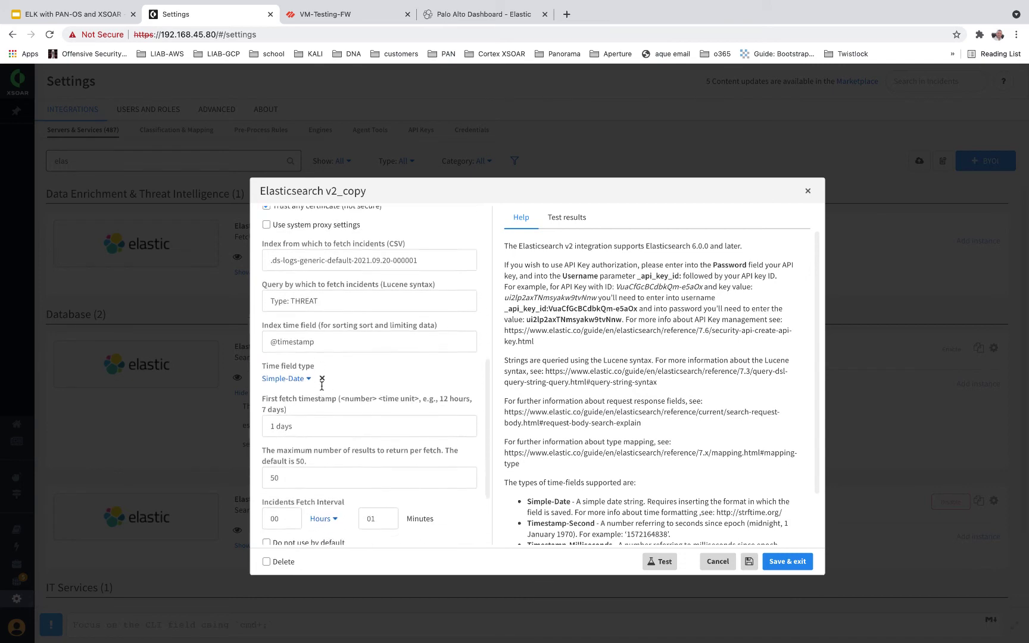
pyautogui.click(719, 562)
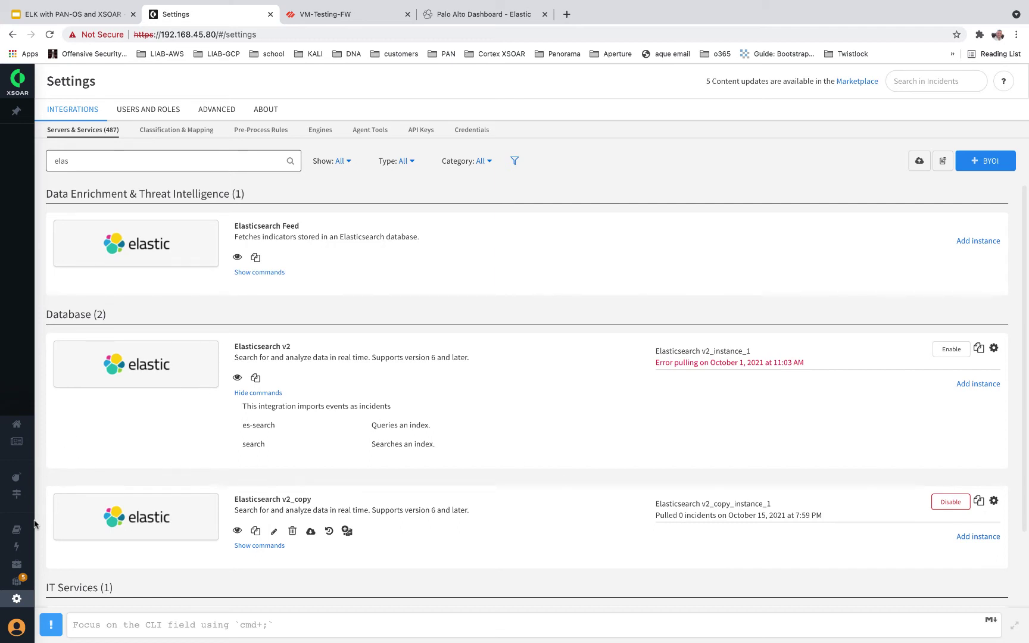
# Step: Review the fetch, classifier, incident type and mapper settings of Elasticsearch v2_copy_instance_1, and close them without saving
pyautogui.moveTo(23, 496)
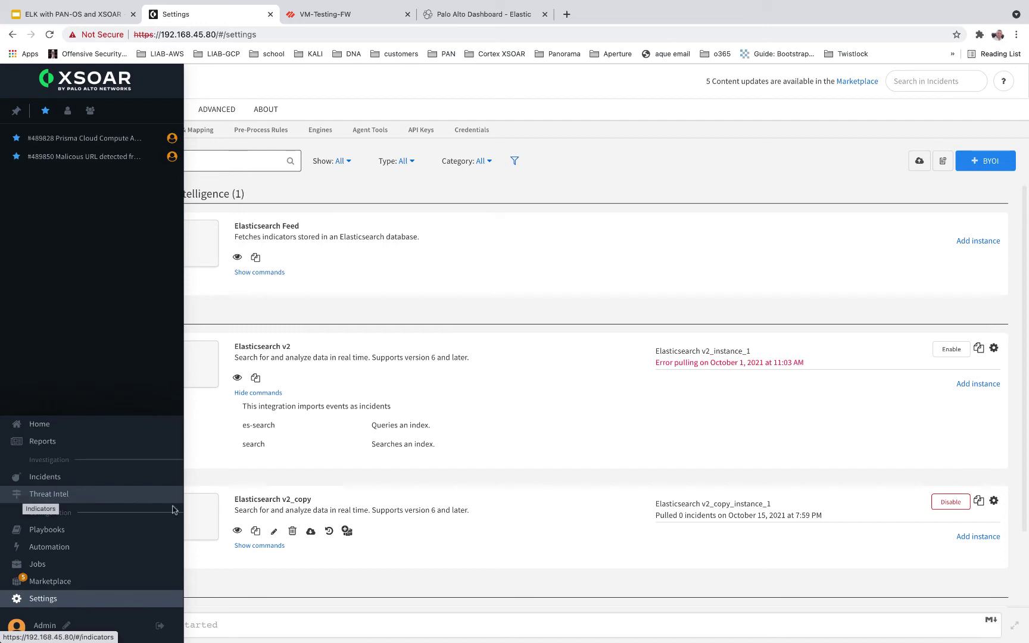
pyautogui.click(993, 502)
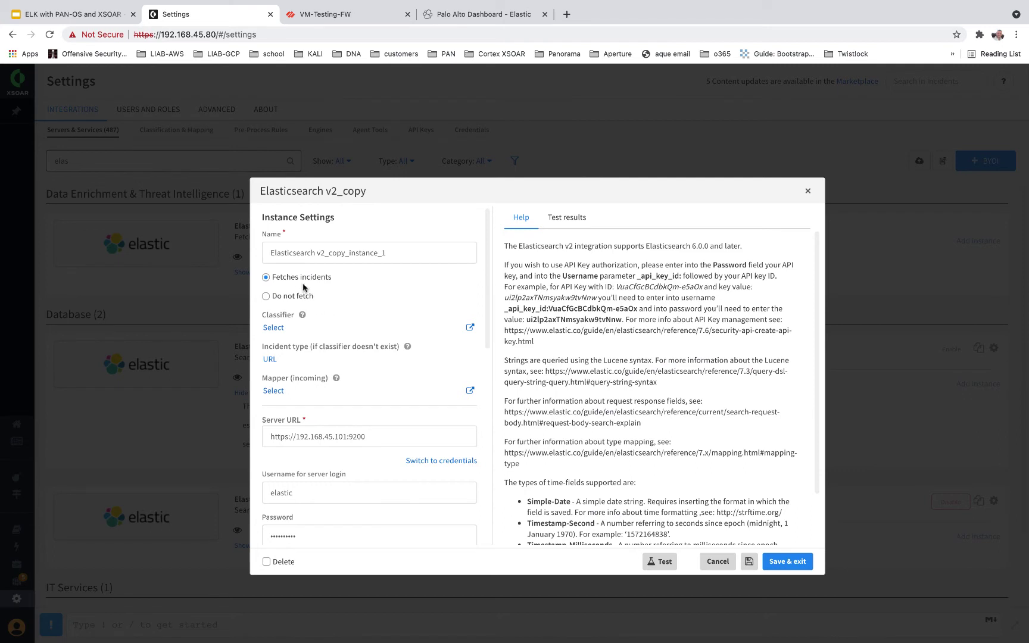
pyautogui.scroll(-3, 302, 281)
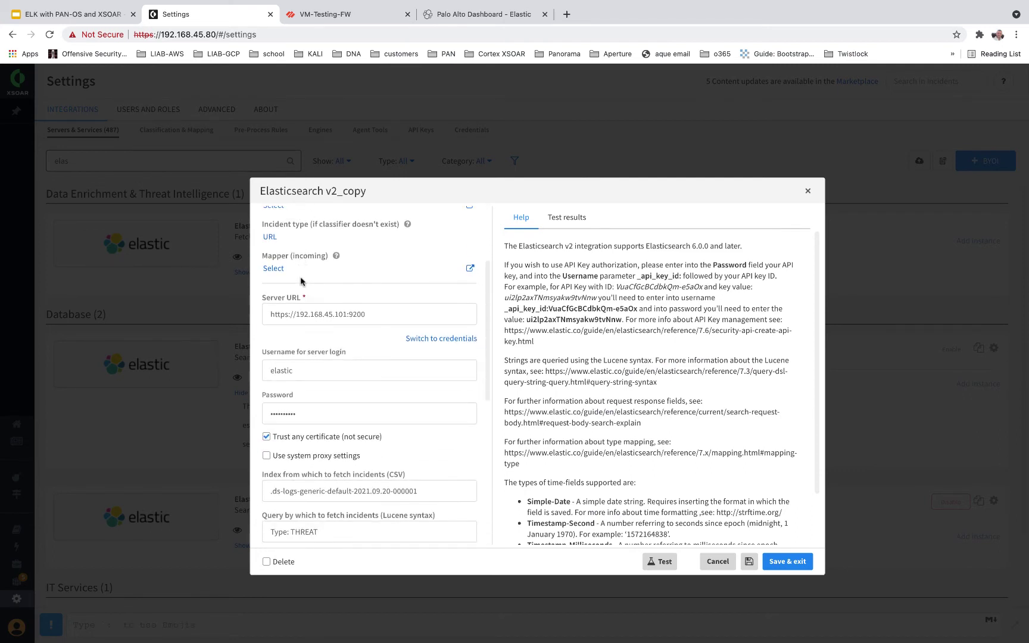
pyautogui.scroll(3, 302, 281)
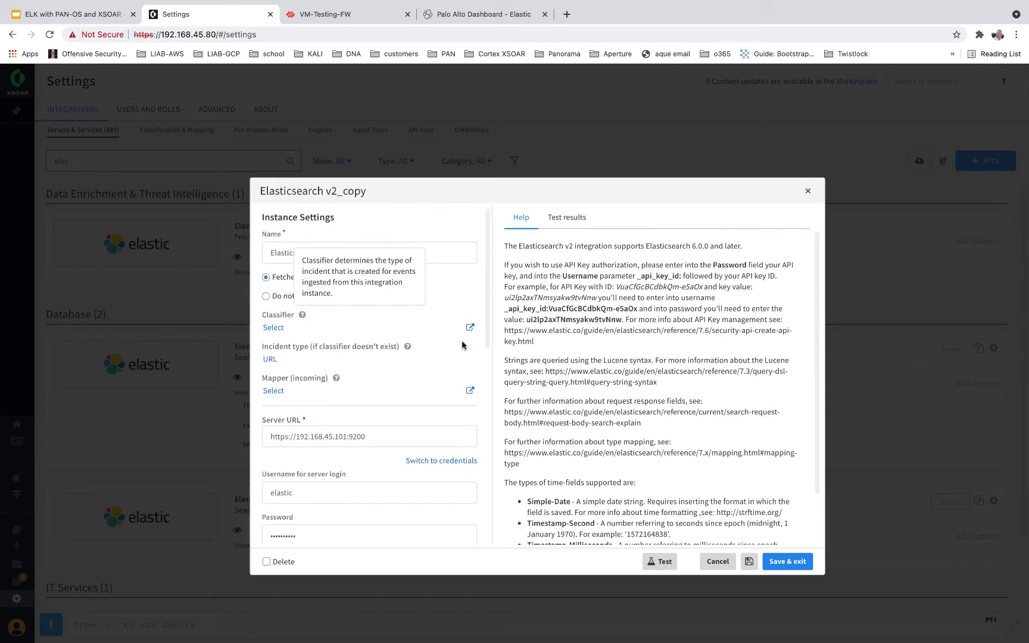
pyautogui.click(718, 561)
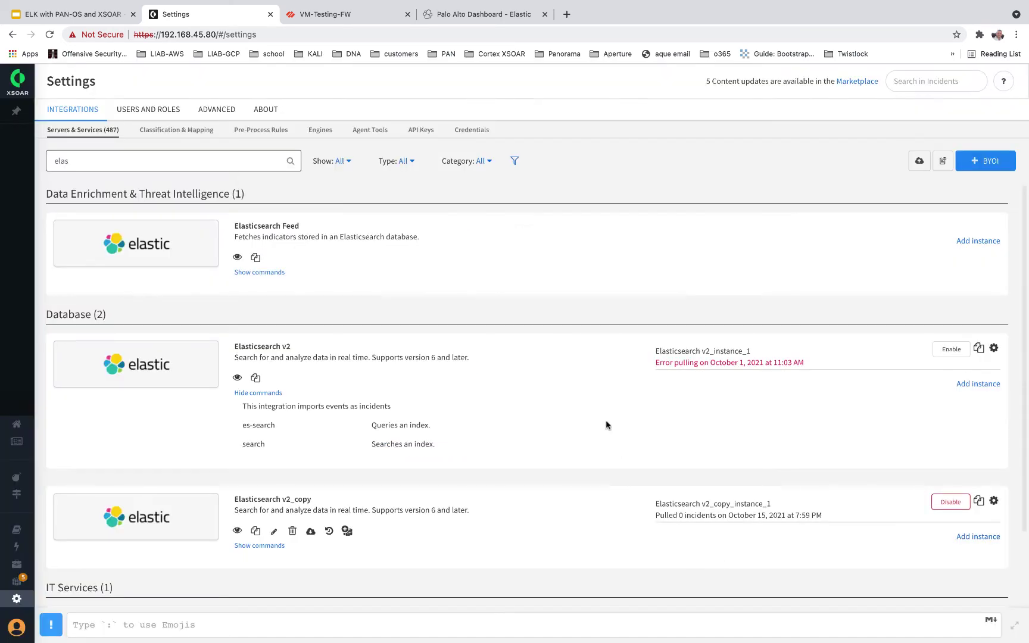
# Step: Go to the incidents list, open malicious URL incident #489857 and review its case details and indicators
pyautogui.moveTo(20, 506)
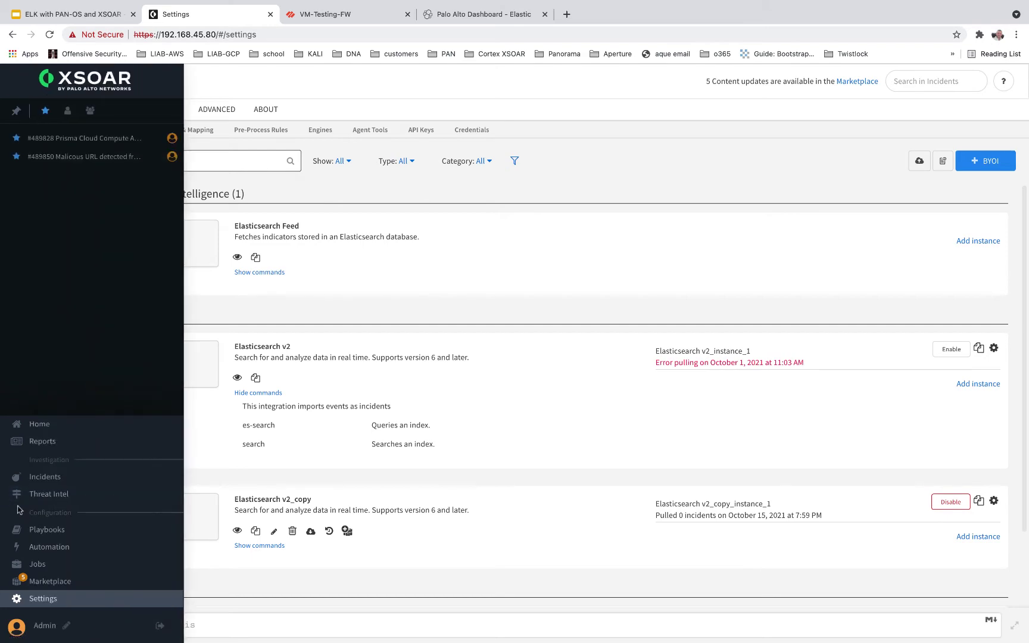
pyautogui.click(34, 483)
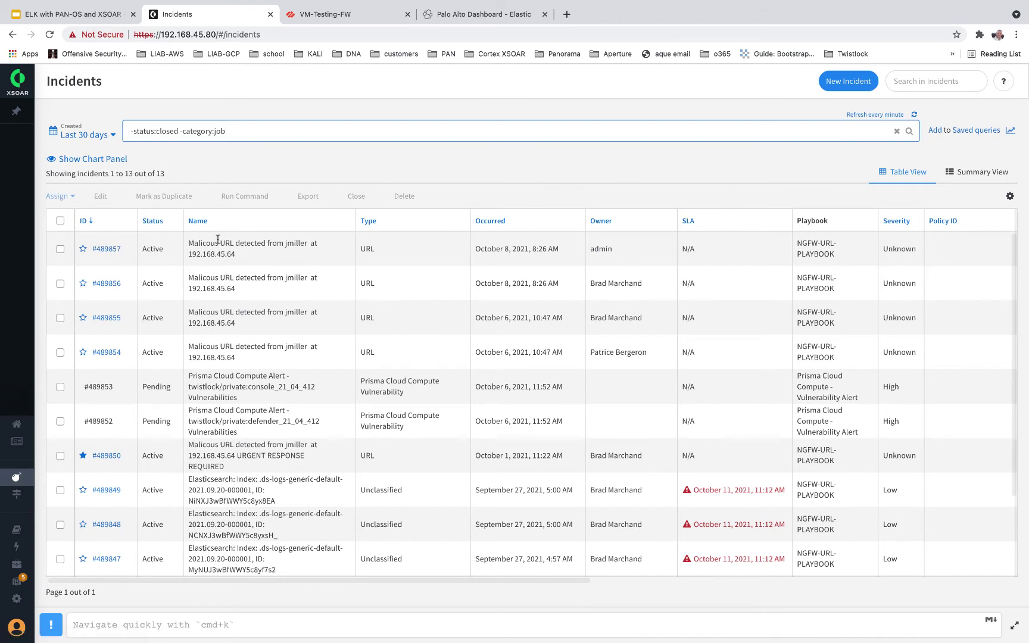
pyautogui.moveTo(206, 241); pyautogui.dragTo(262, 252)
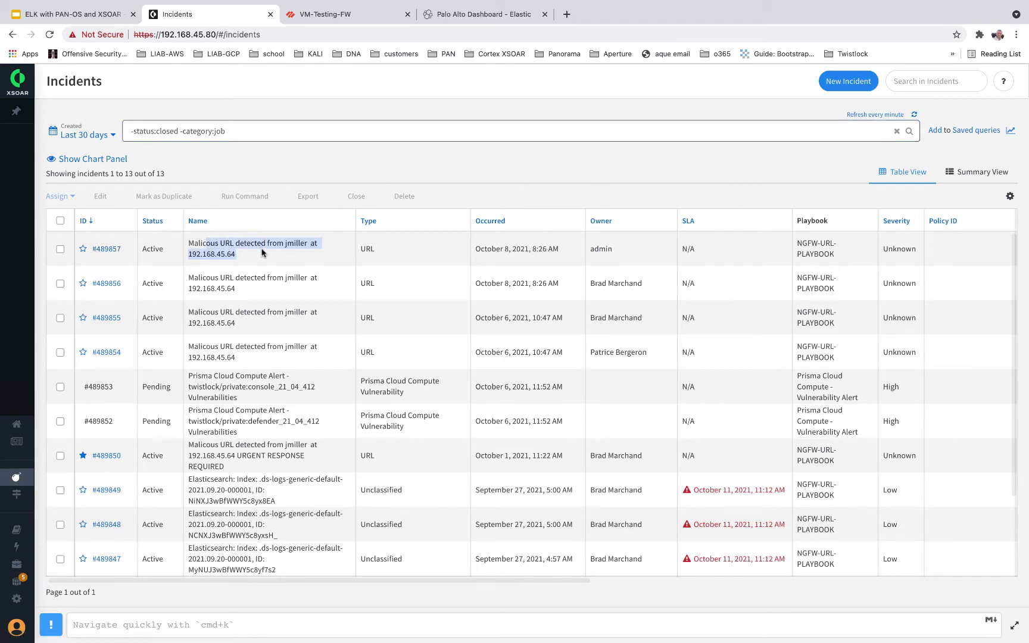
pyautogui.click(262, 253)
pyautogui.click(107, 249)
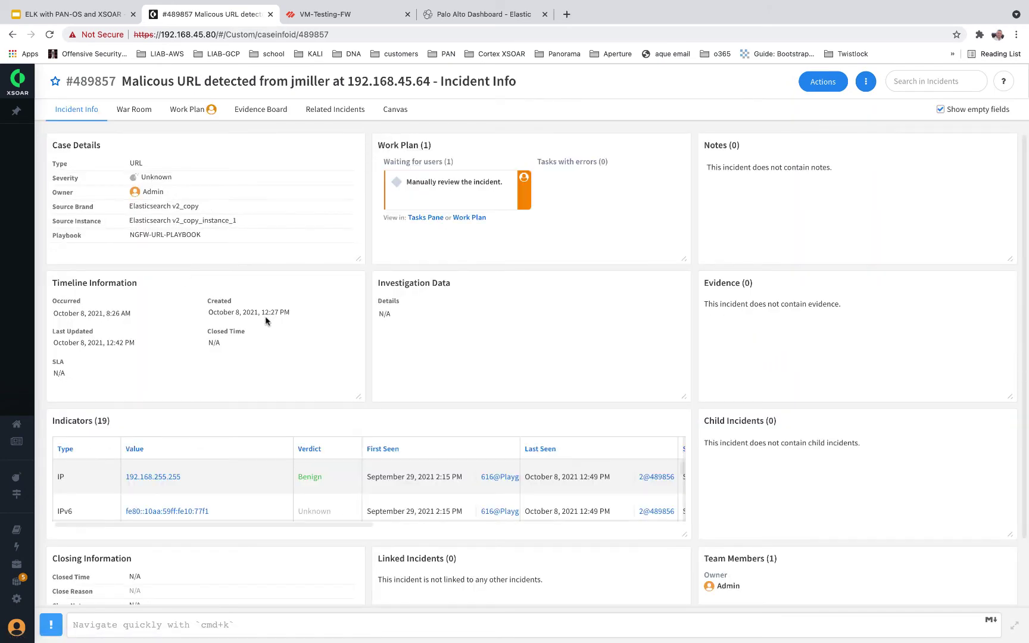
pyautogui.scroll(-1, 265, 321)
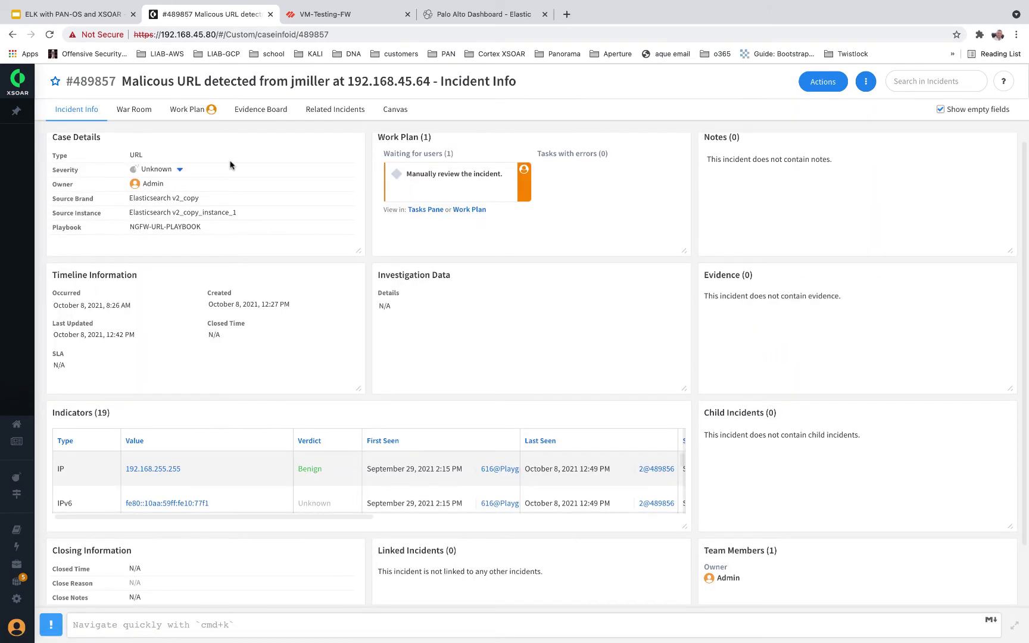
# Step: Open the incident's work plan and examine the NGFW-URL-PLAYBOOK tasks from the detection timer to the manual review
pyautogui.click(184, 110)
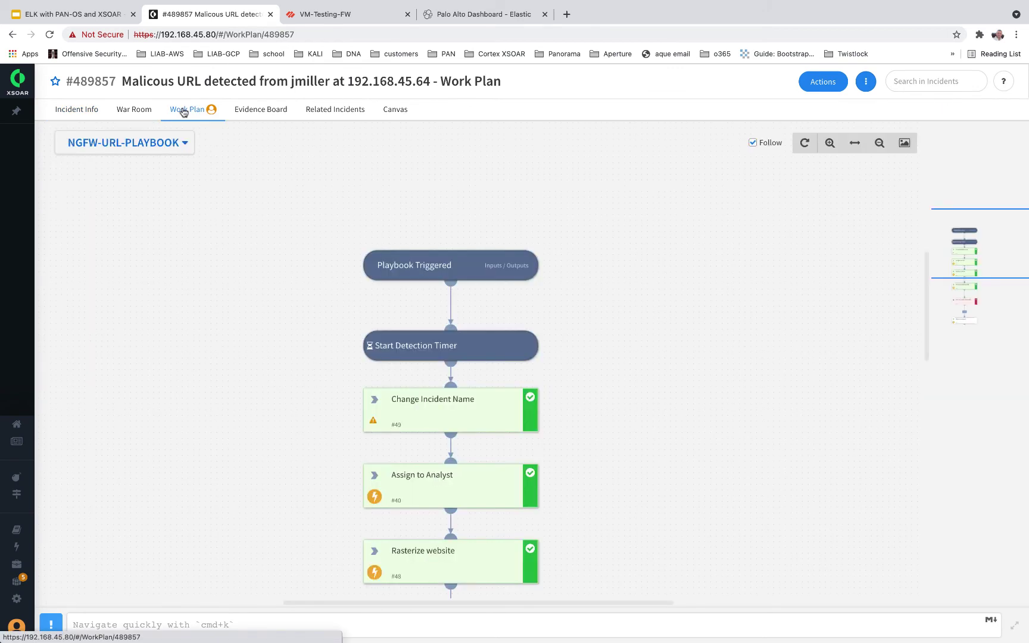
pyautogui.moveTo(238, 409); pyautogui.dragTo(315, 298)
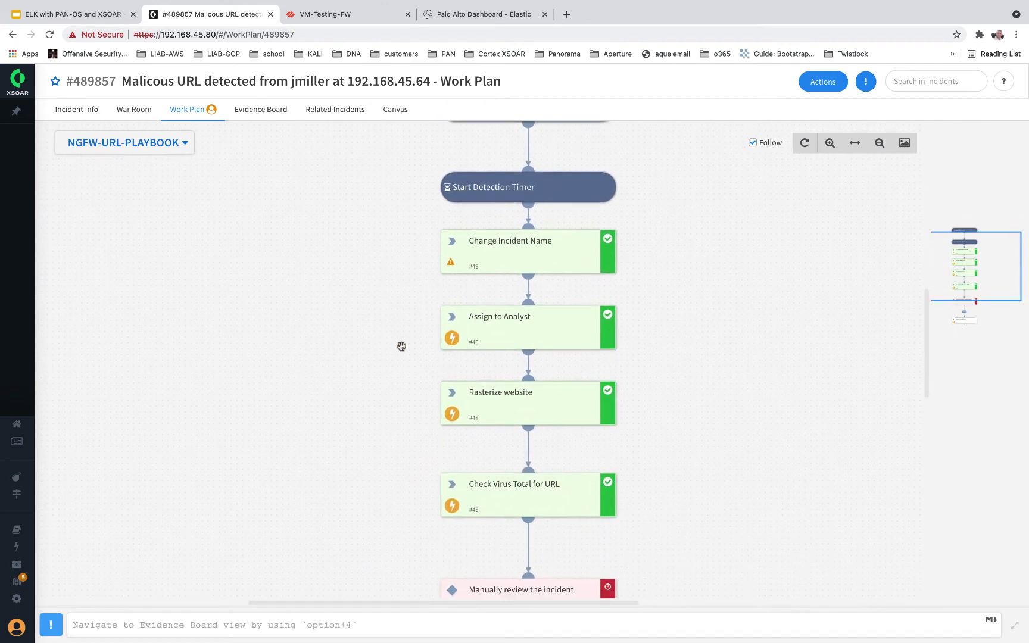
pyautogui.scroll(-5, 402, 346)
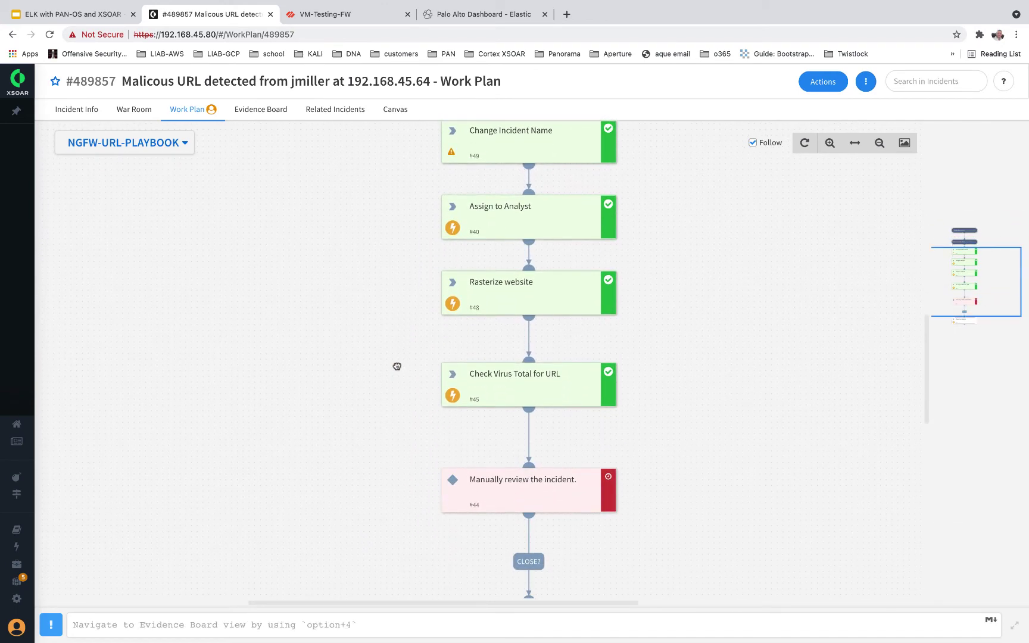
pyautogui.moveTo(397, 366); pyautogui.dragTo(393, 425)
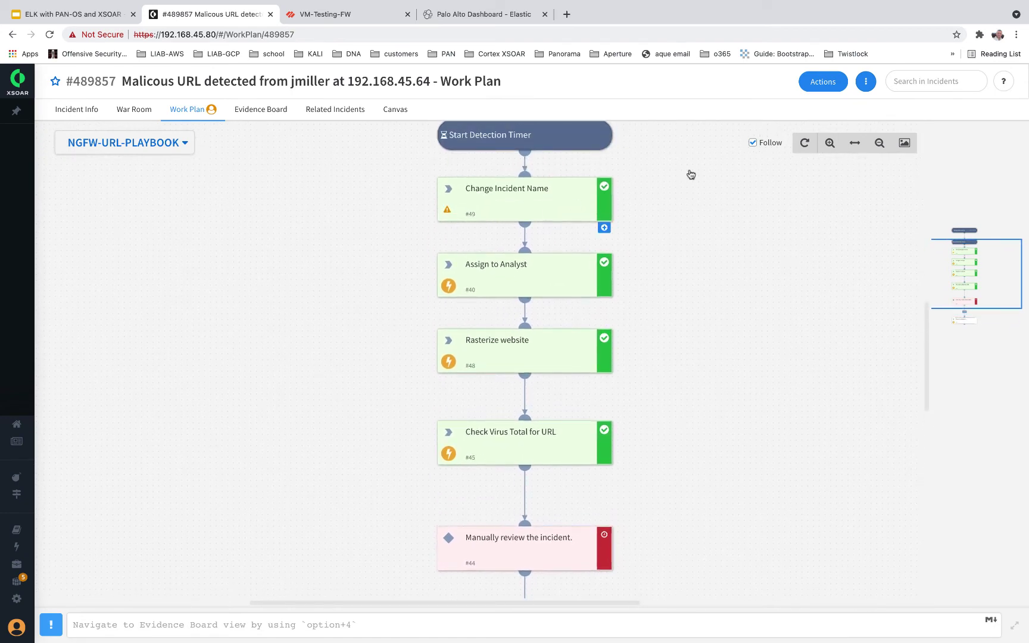
# Step: Open the incident's context data, expand the incident entry and review its general fields and SLA timers
pyautogui.click(866, 83)
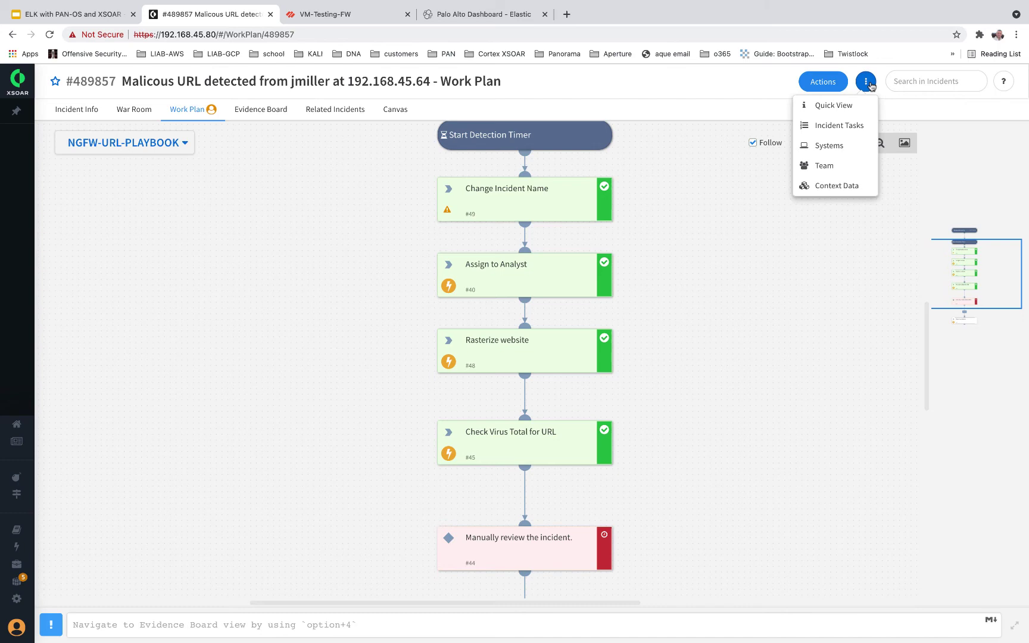
pyautogui.click(836, 187)
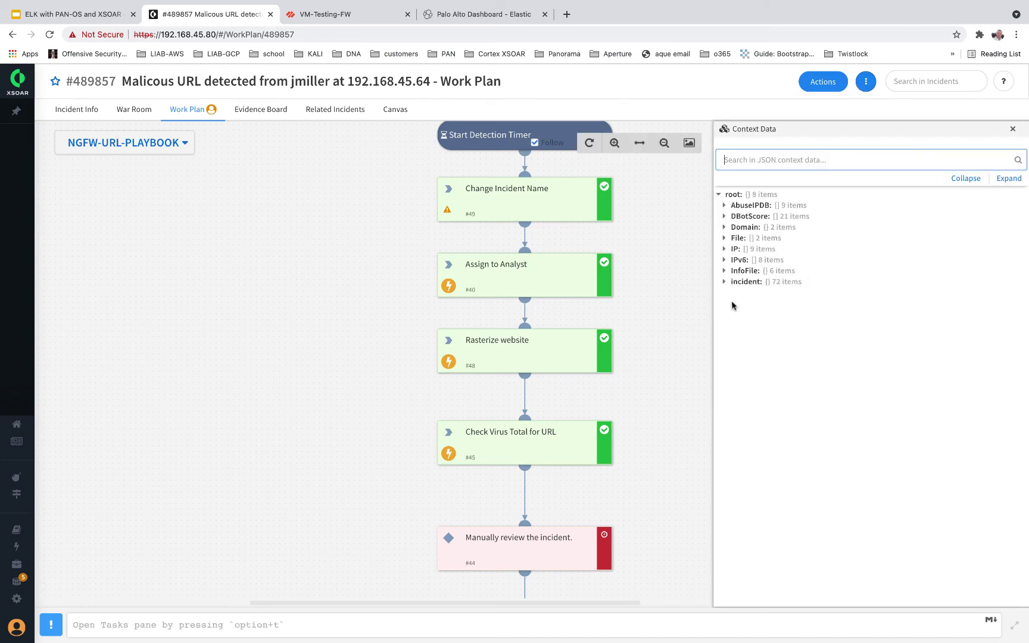
pyautogui.click(725, 282)
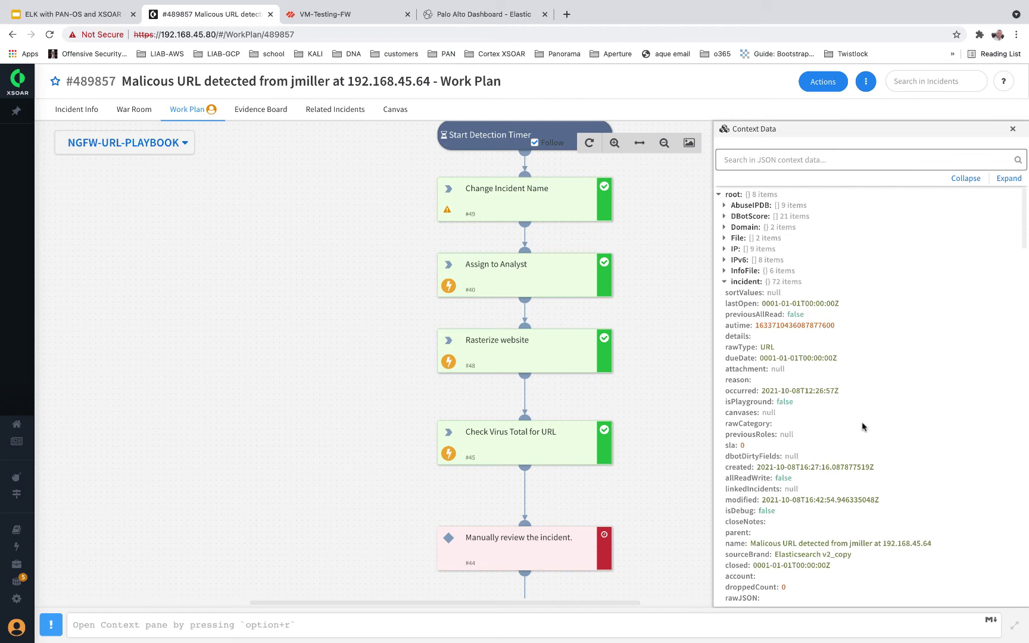
pyautogui.scroll(-5, 861, 427)
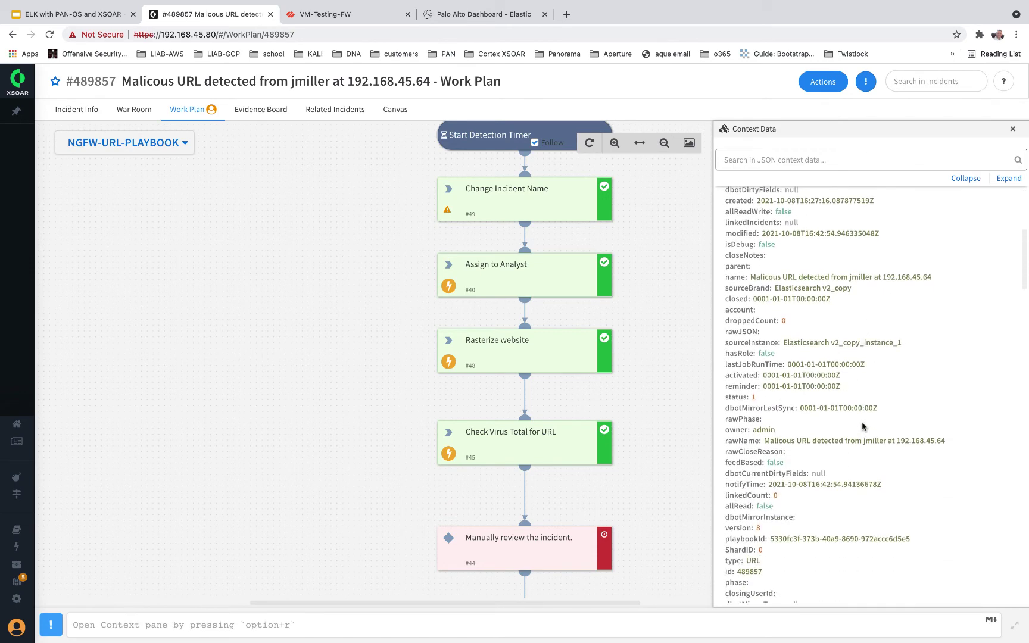
pyautogui.scroll(-1, 862, 427)
pyautogui.scroll(-3, 862, 427)
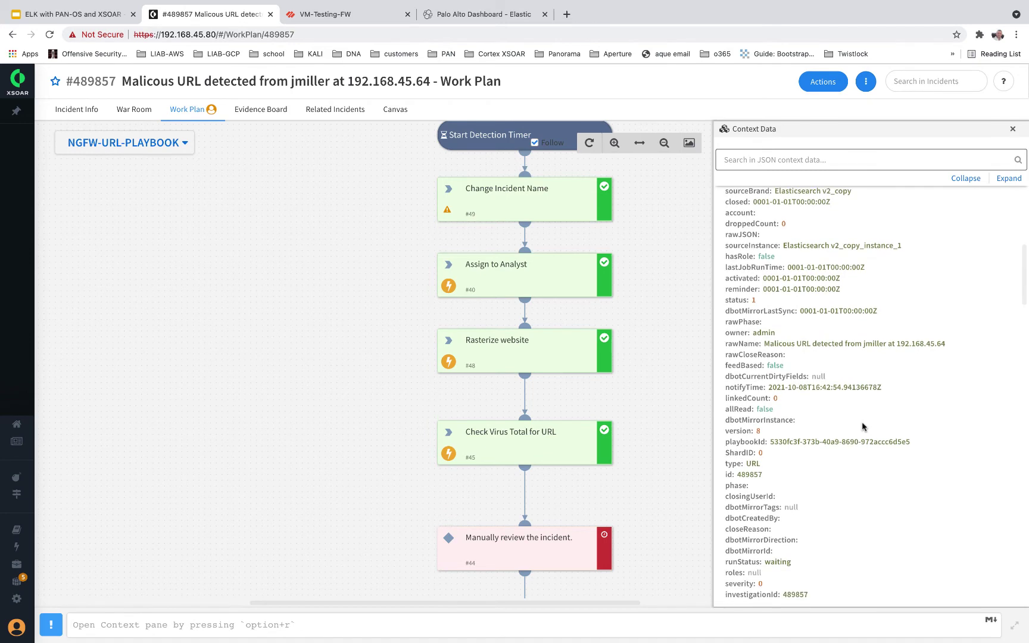
pyautogui.scroll(-6, 862, 427)
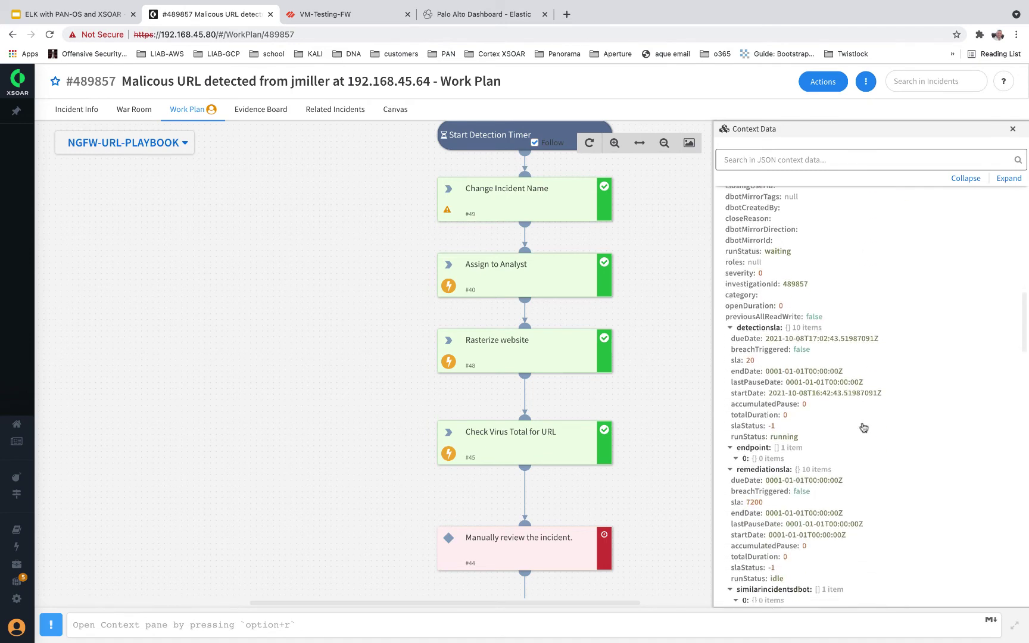
# Step: Examine the firewall threat log fields in the context data, such as destination IP, URL category and rule name, and close the context data
pyautogui.scroll(-1, 861, 427)
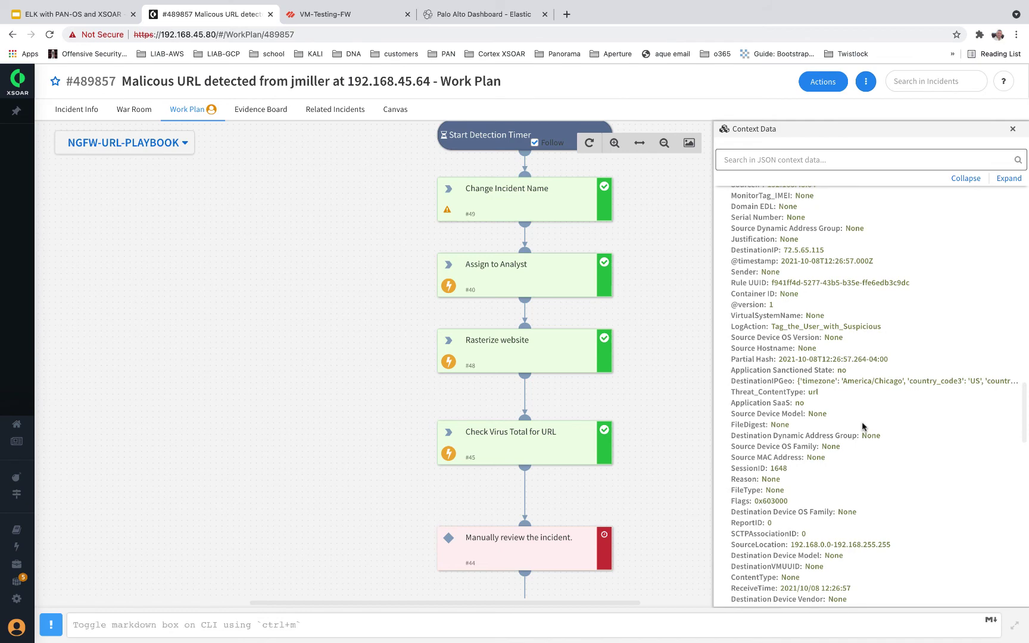
pyautogui.scroll(-1, 862, 427)
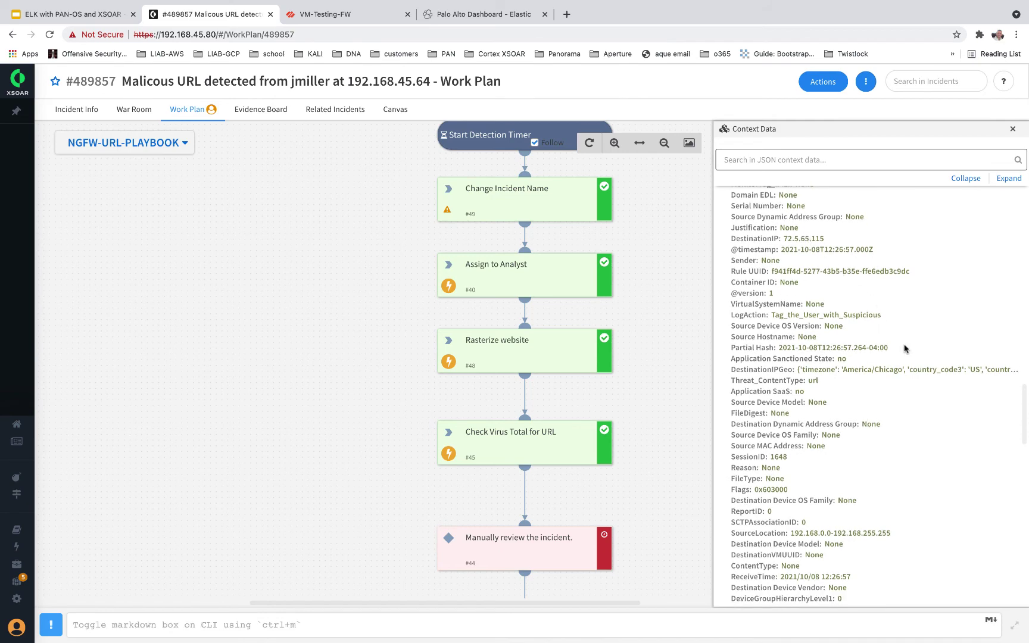
pyautogui.scroll(-2, 904, 349)
pyautogui.scroll(-3, 904, 348)
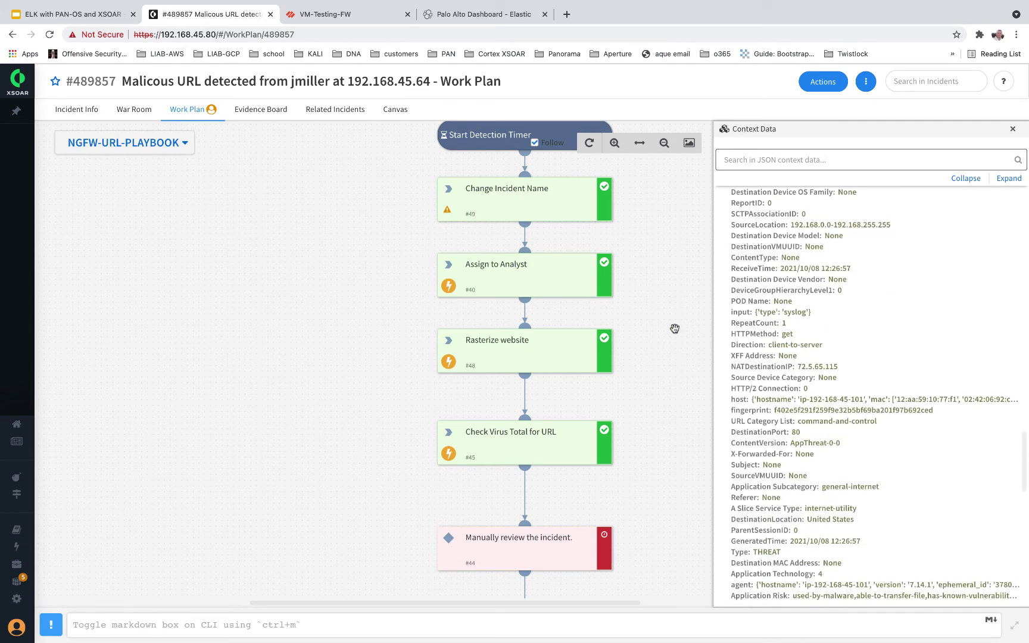
pyautogui.scroll(-5, 797, 393)
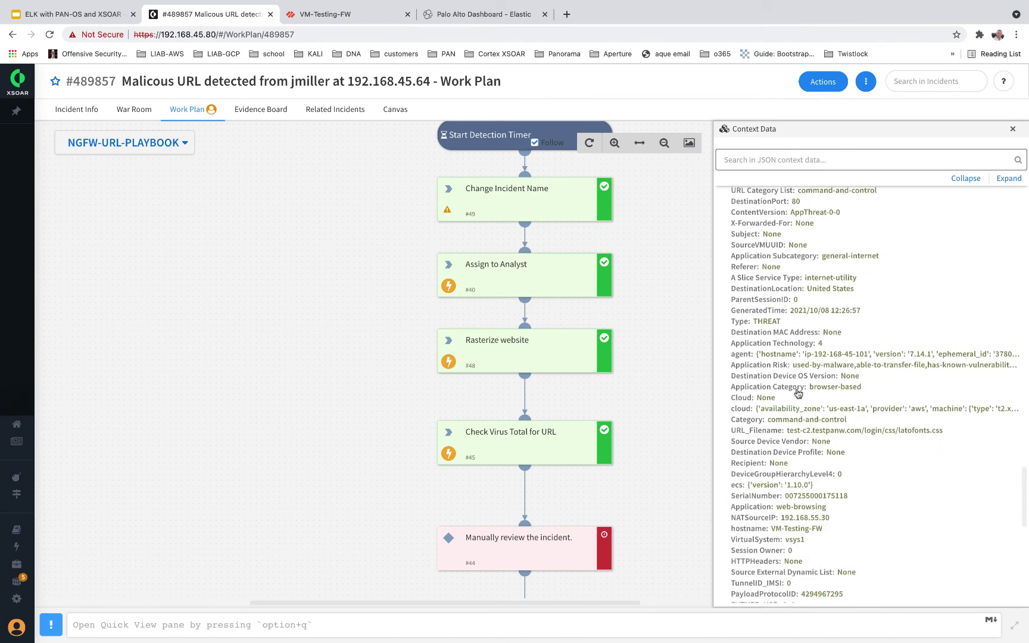
pyautogui.scroll(-2, 798, 393)
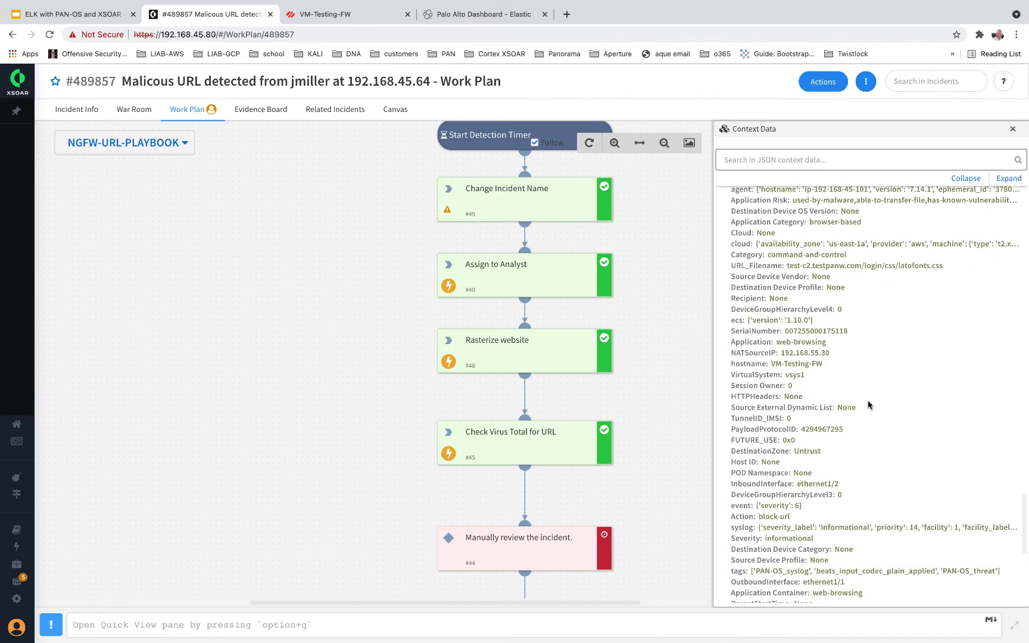
pyautogui.scroll(-2, 867, 406)
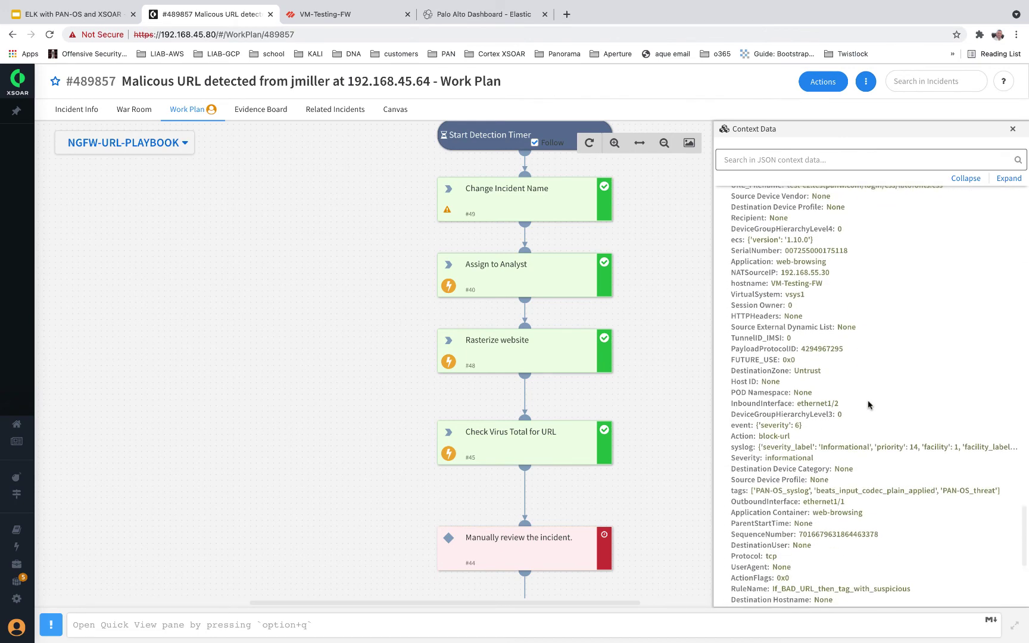
pyautogui.scroll(-3, 877, 339)
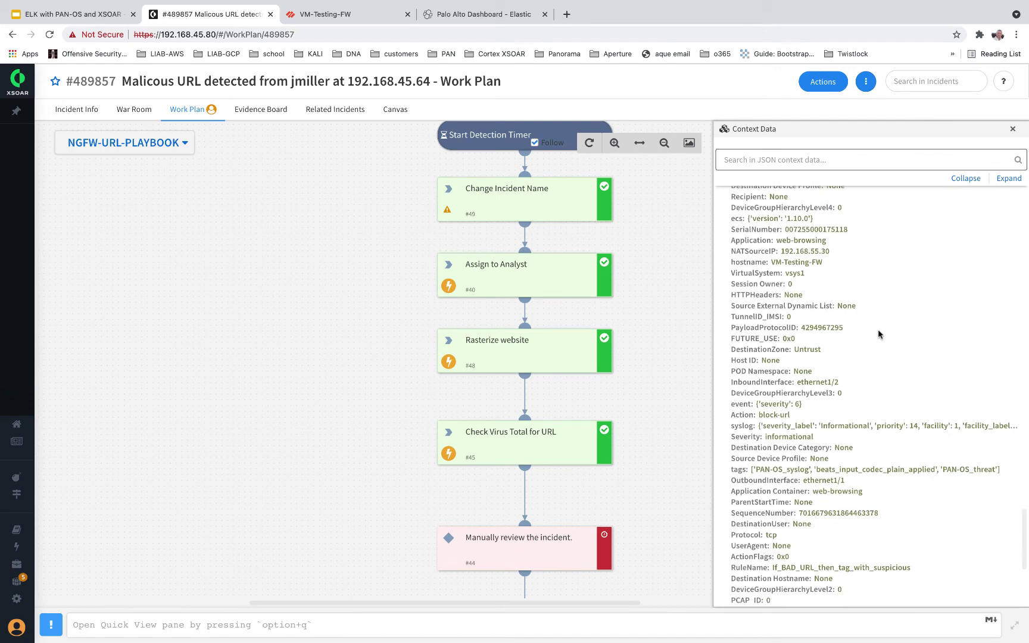
pyautogui.click(1012, 129)
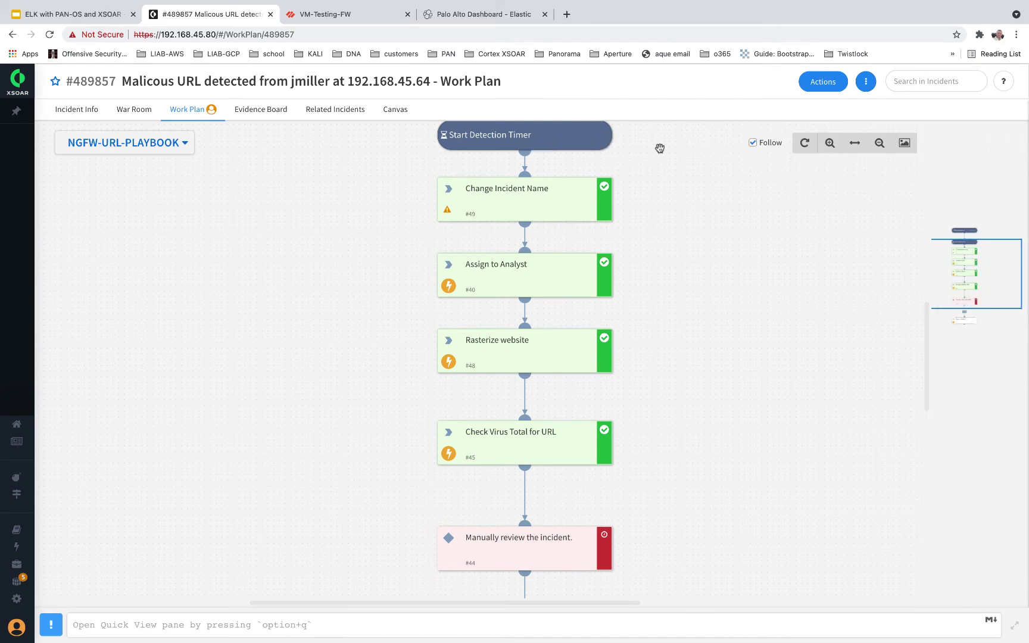
# Step: Open the incident's War Room and examine the VirusTotal domain reputation result for test-c2.testpanw.com
pyautogui.click(141, 122)
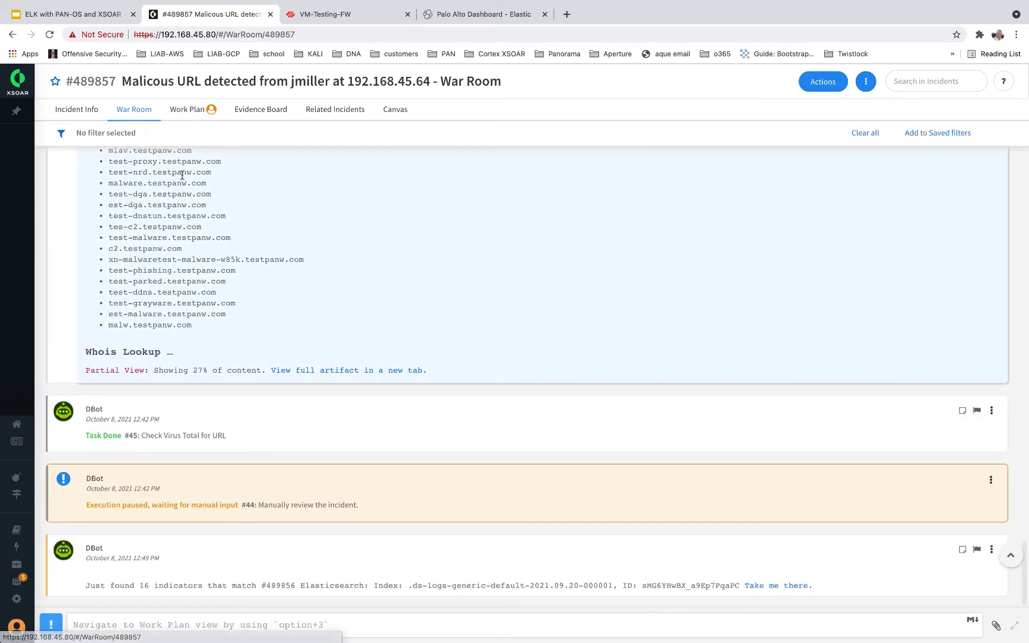
pyautogui.scroll(3, 282, 227)
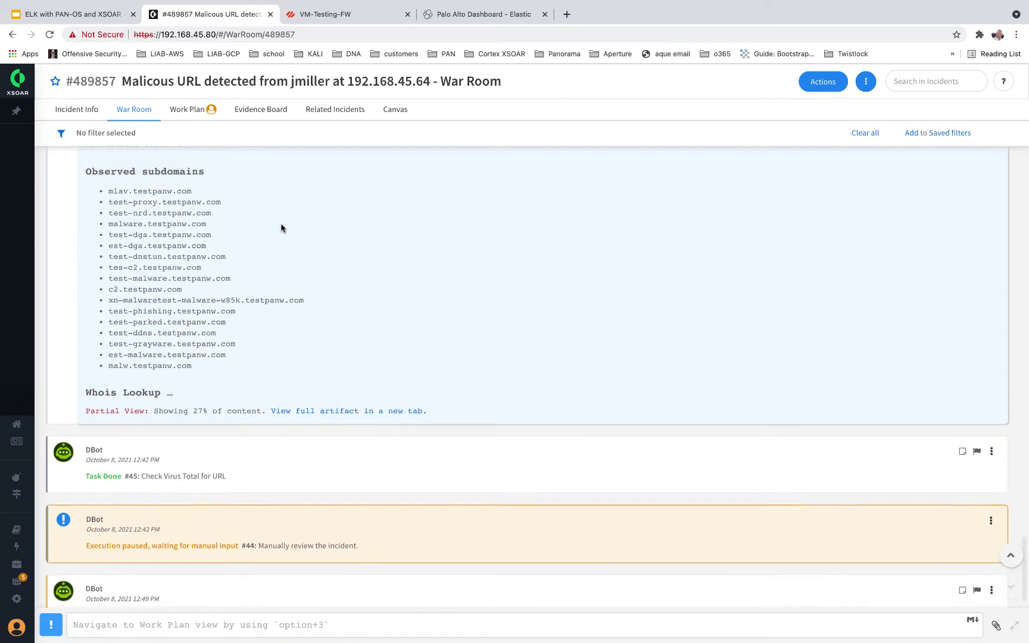
pyautogui.scroll(3, 282, 228)
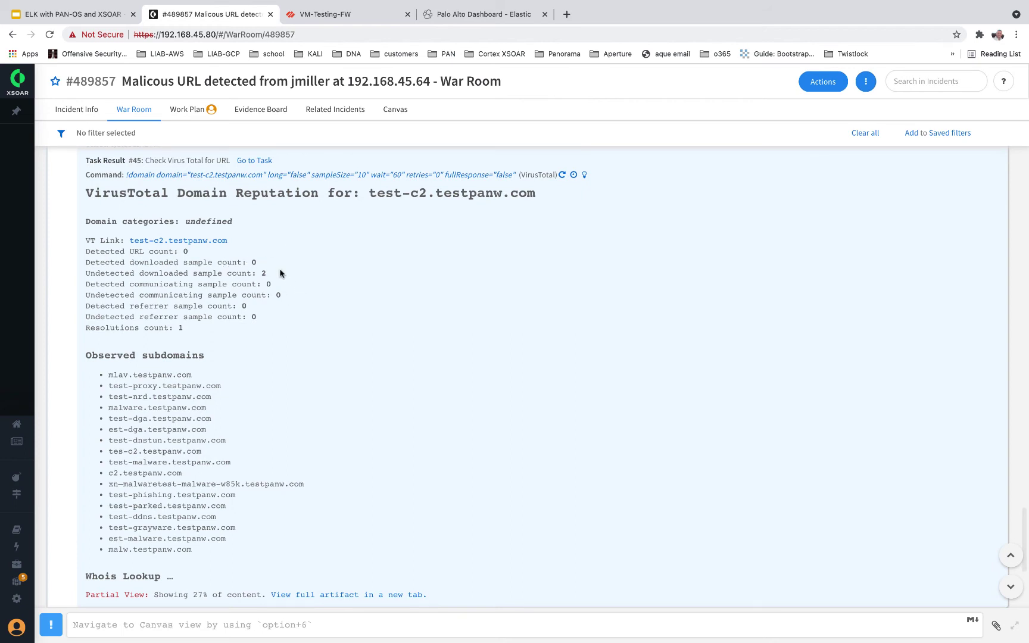
pyautogui.scroll(-2, 280, 274)
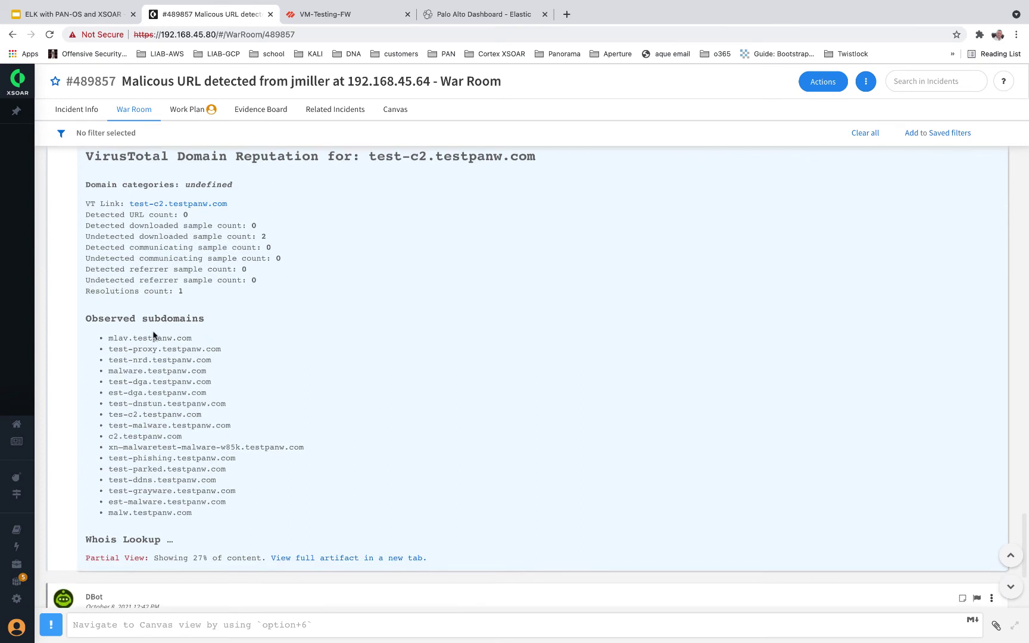
pyautogui.scroll(1, 134, 337)
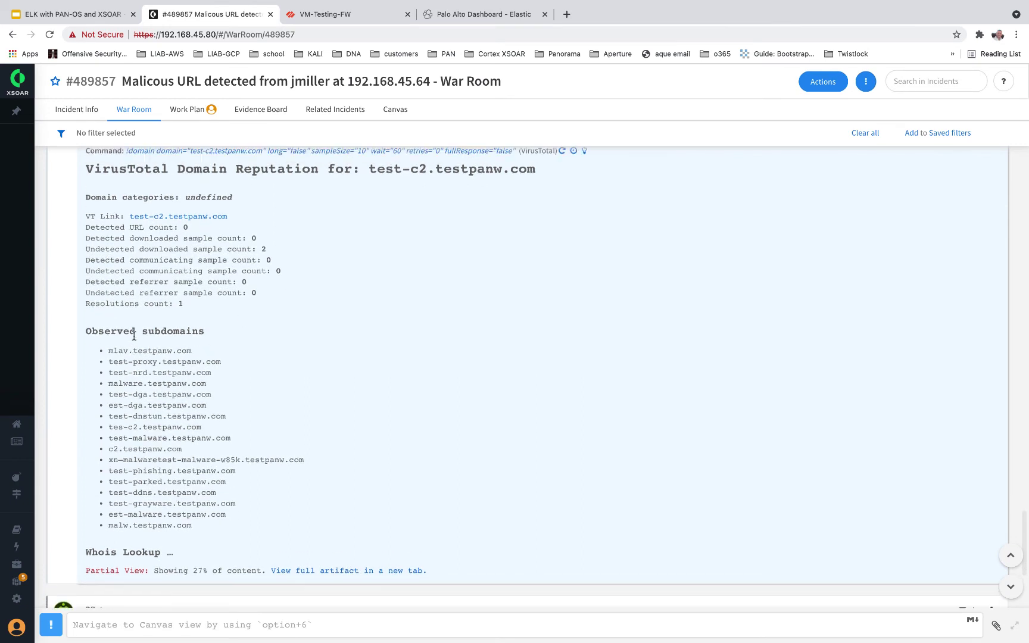
pyautogui.scroll(1, 244, 301)
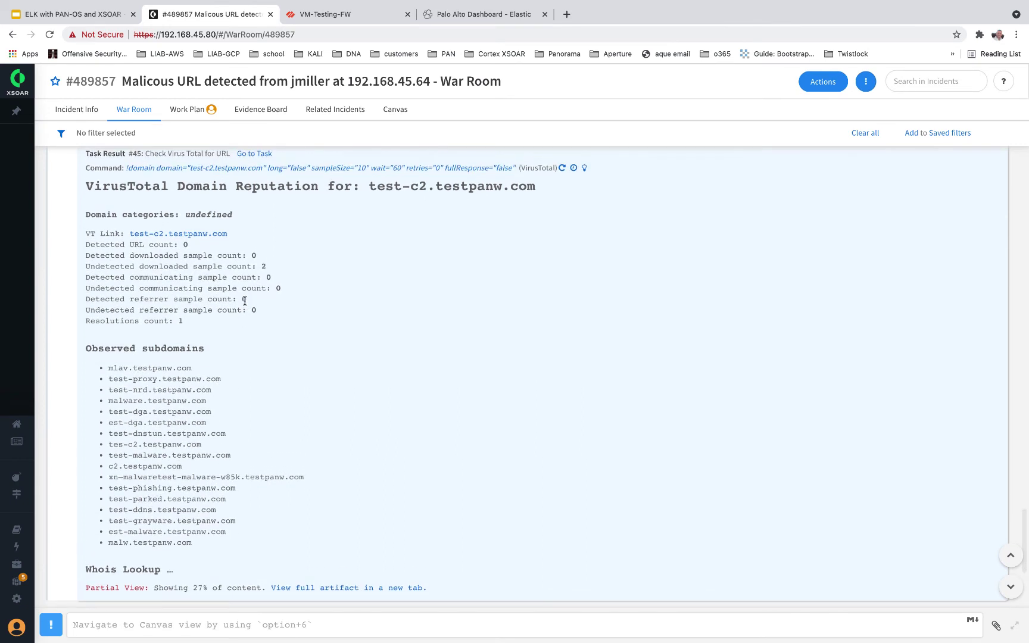
pyautogui.scroll(4, 244, 301)
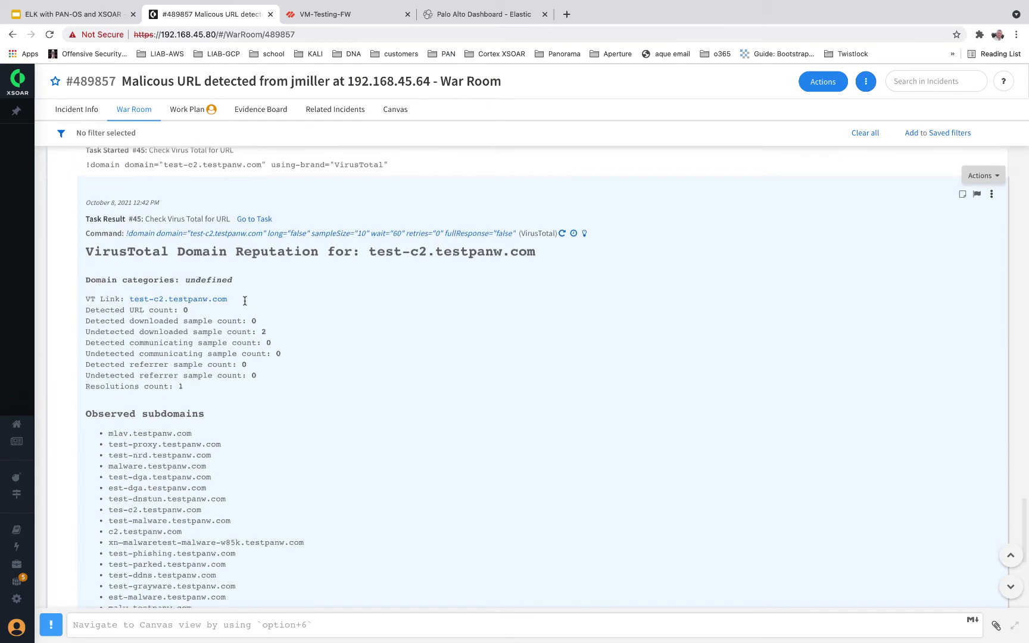
# Step: Review the War Room history backwards from the VirusTotal check through the Rasterize website, analyst assignment and label entries to the initial incident fields
pyautogui.scroll(12, 244, 300)
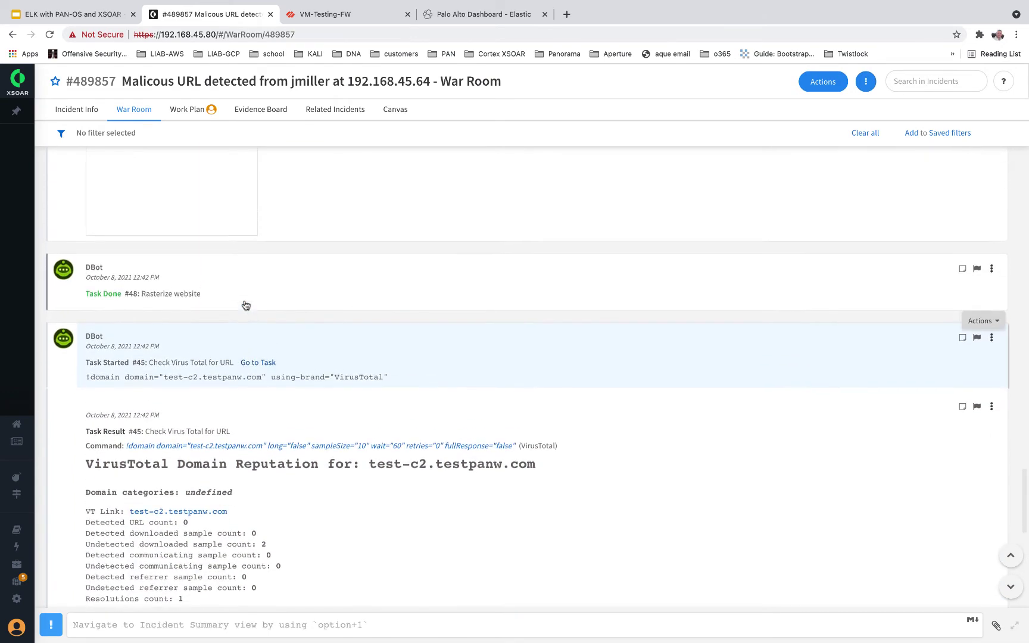
pyautogui.scroll(13, 245, 305)
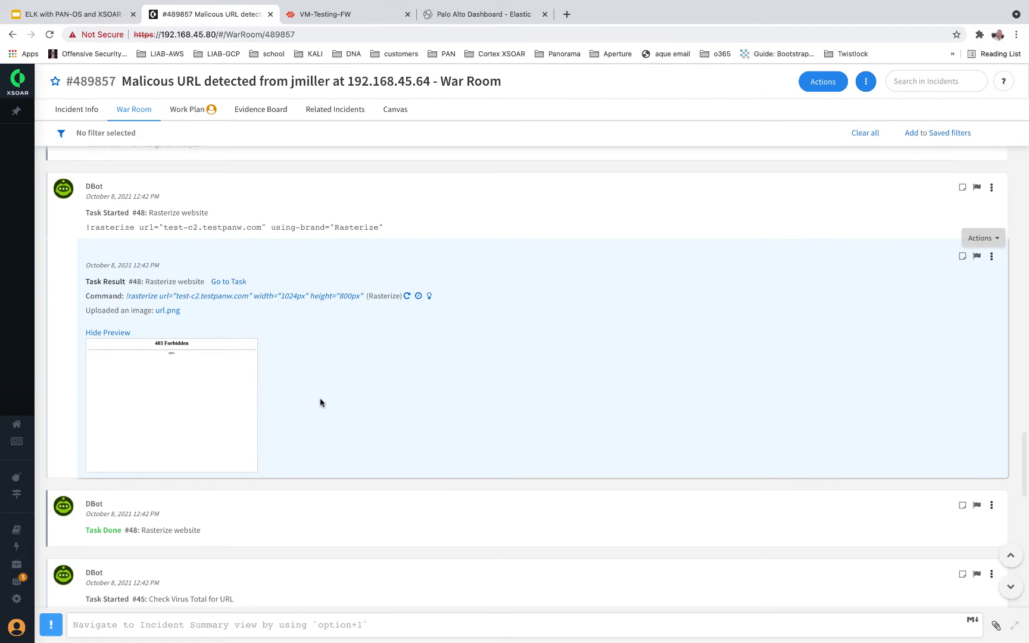
pyautogui.scroll(10, 320, 403)
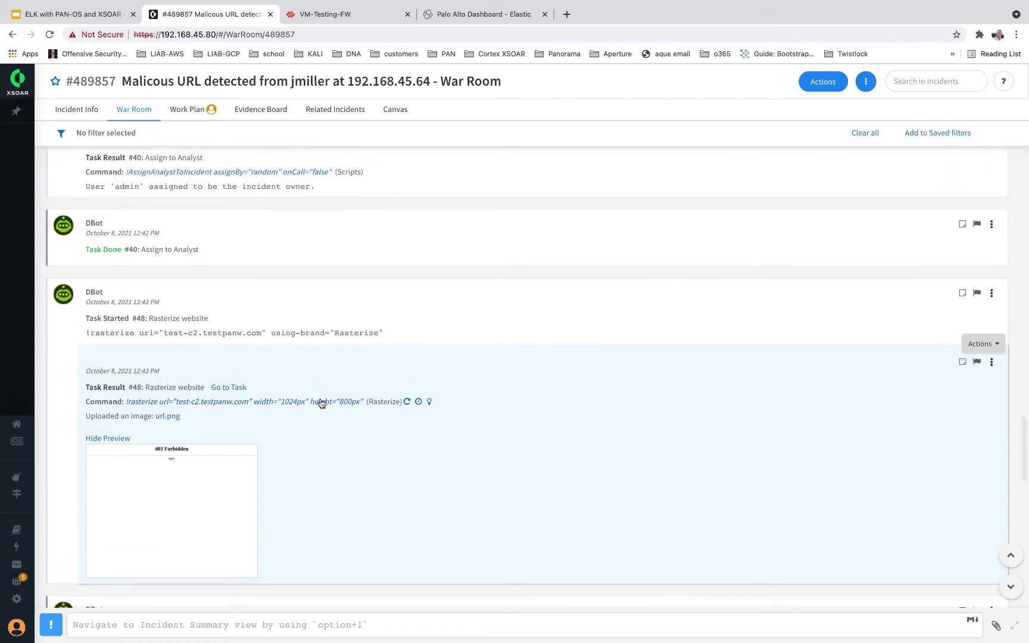
pyautogui.scroll(10, 320, 403)
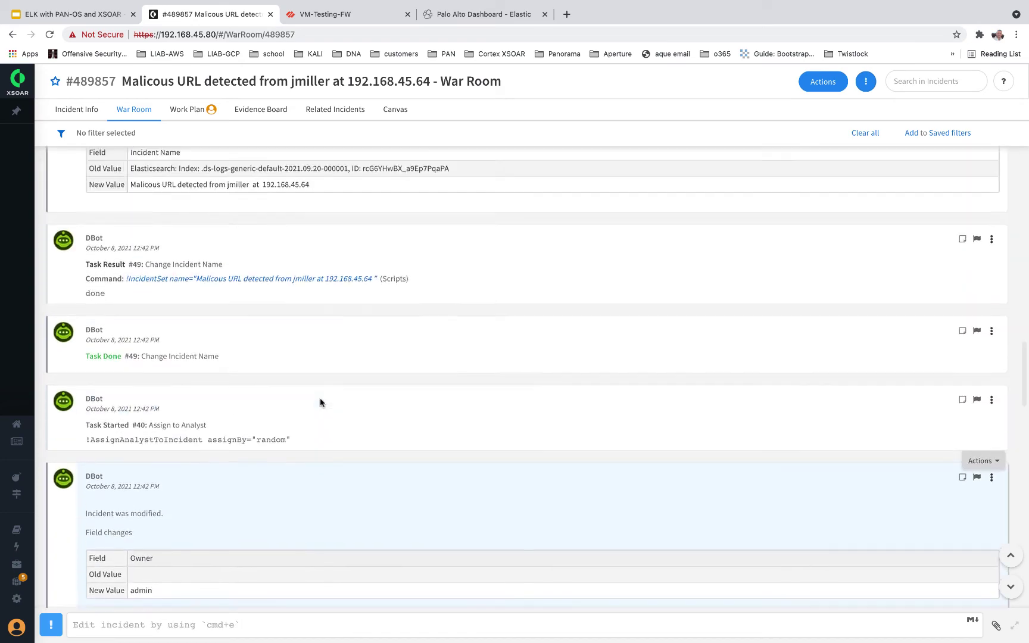
pyautogui.scroll(10, 320, 403)
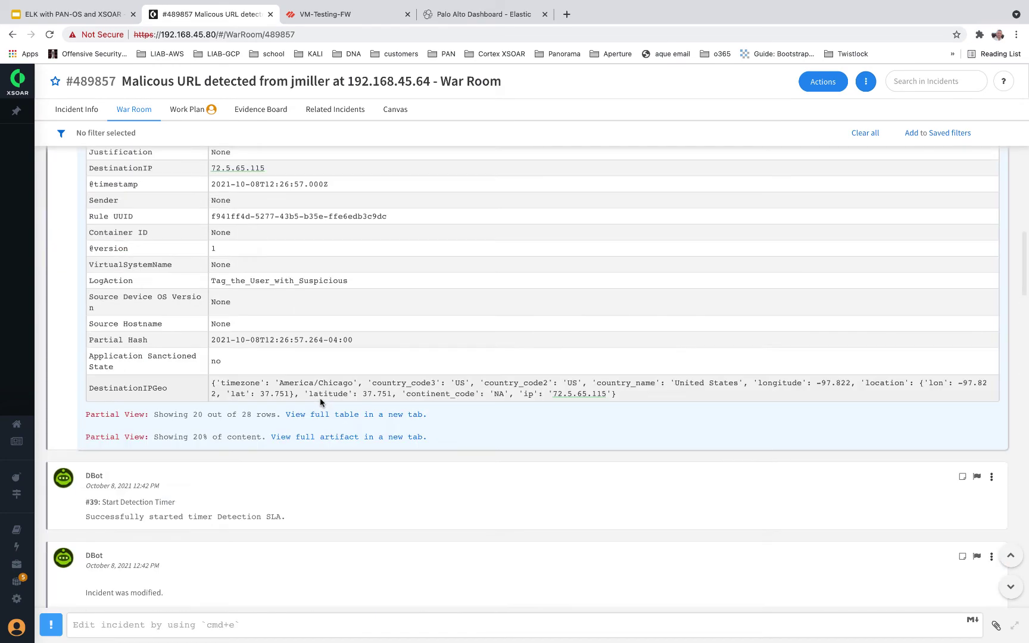
pyautogui.scroll(3, 320, 399)
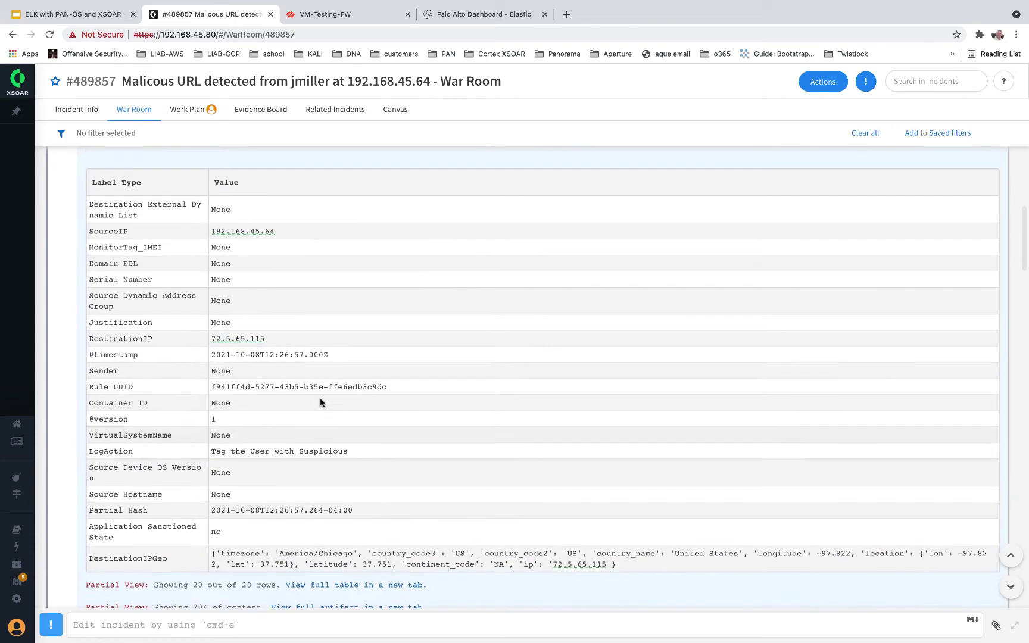
pyautogui.scroll(-2, 320, 399)
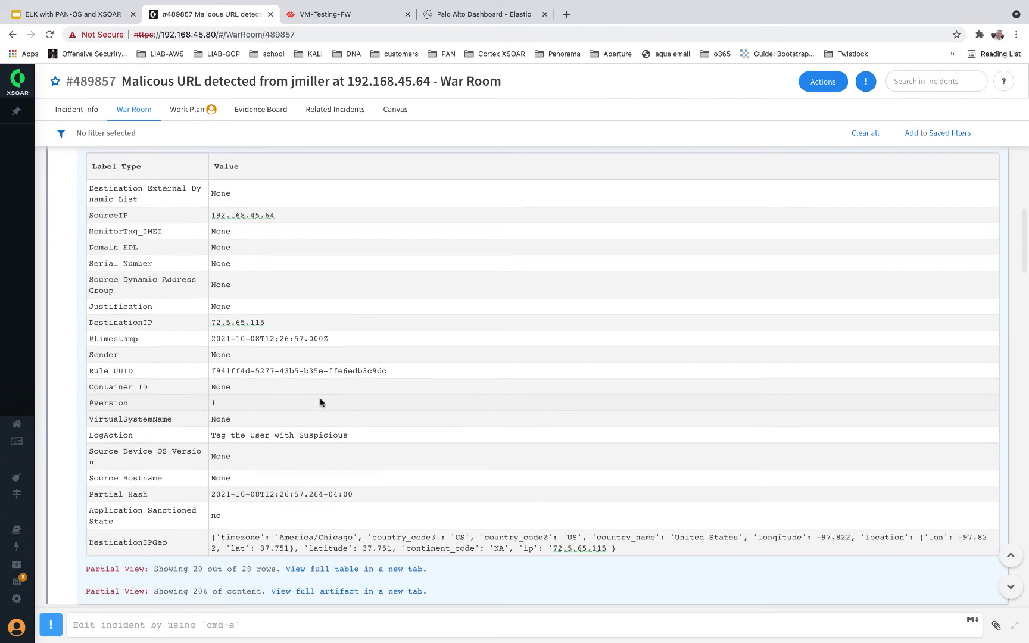
pyautogui.scroll(7, 320, 403)
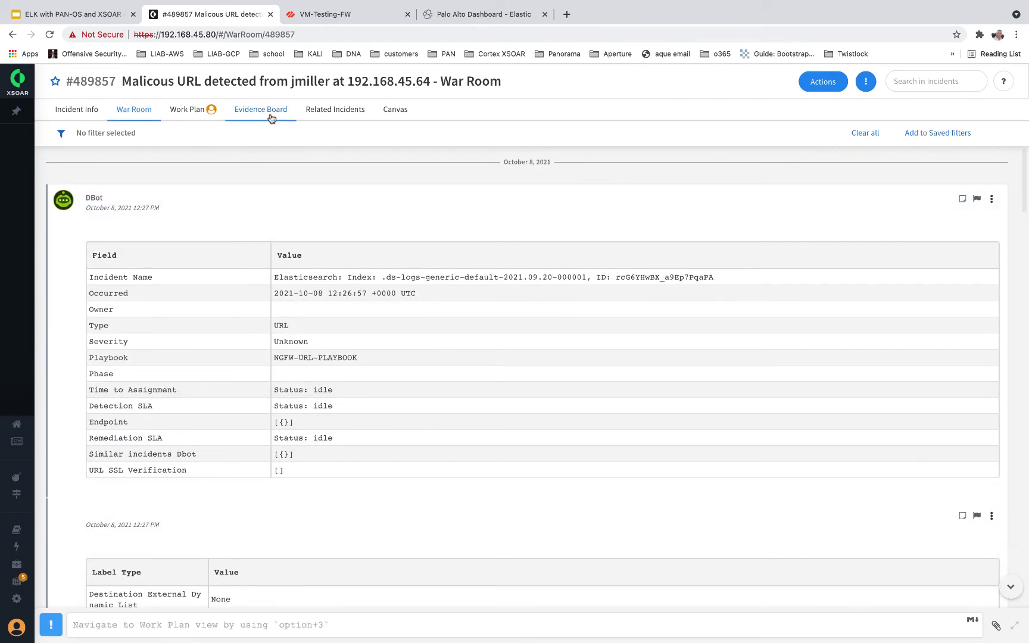
pyautogui.click(264, 115)
pyautogui.click(188, 108)
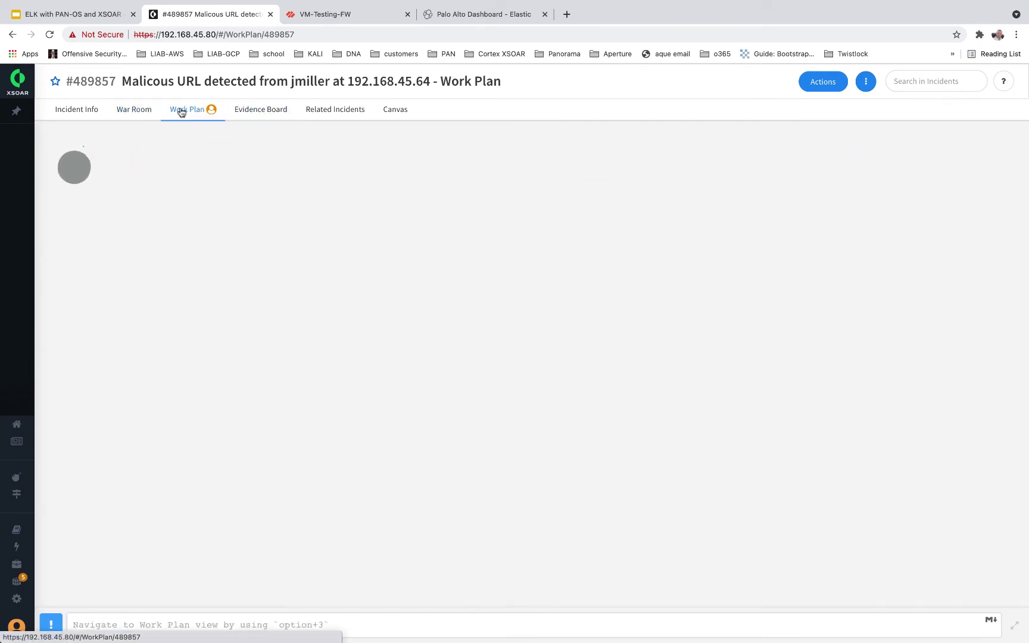
pyautogui.click(132, 111)
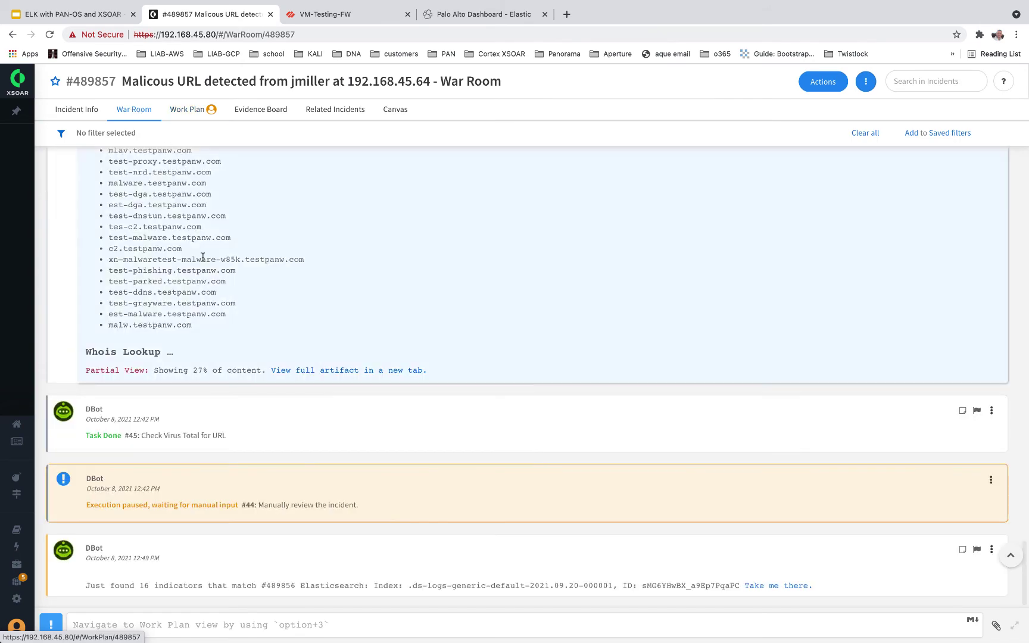
# Step: Mark the VirusTotal domain reputation result for test-c2.testpanw.com as evidence with the description "VT" and open the incident's Evidence Board
pyautogui.scroll(3, 211, 272)
pyautogui.scroll(3, 211, 274)
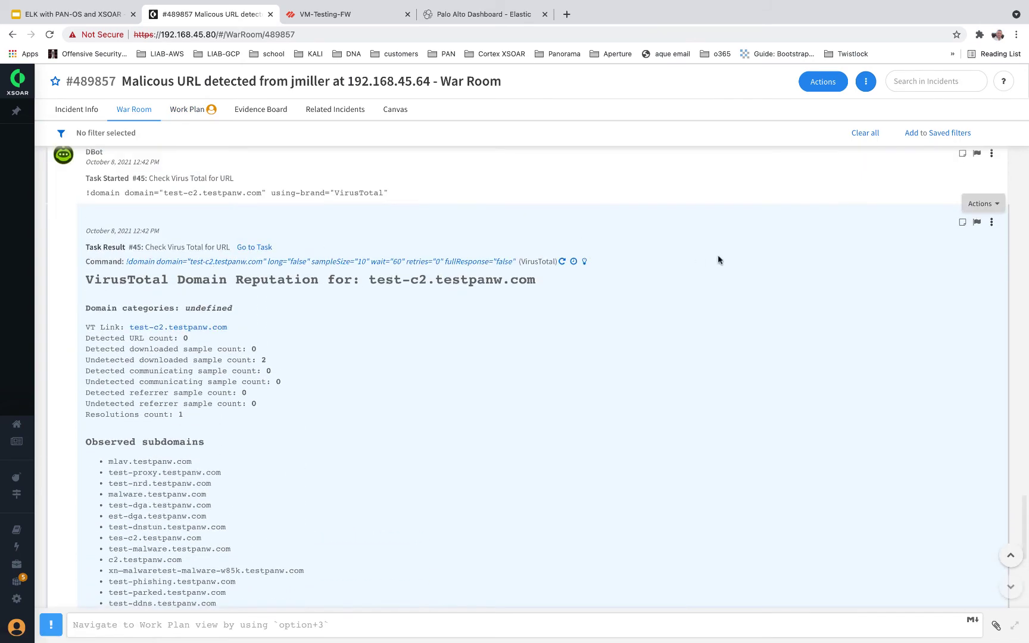
pyautogui.click(993, 206)
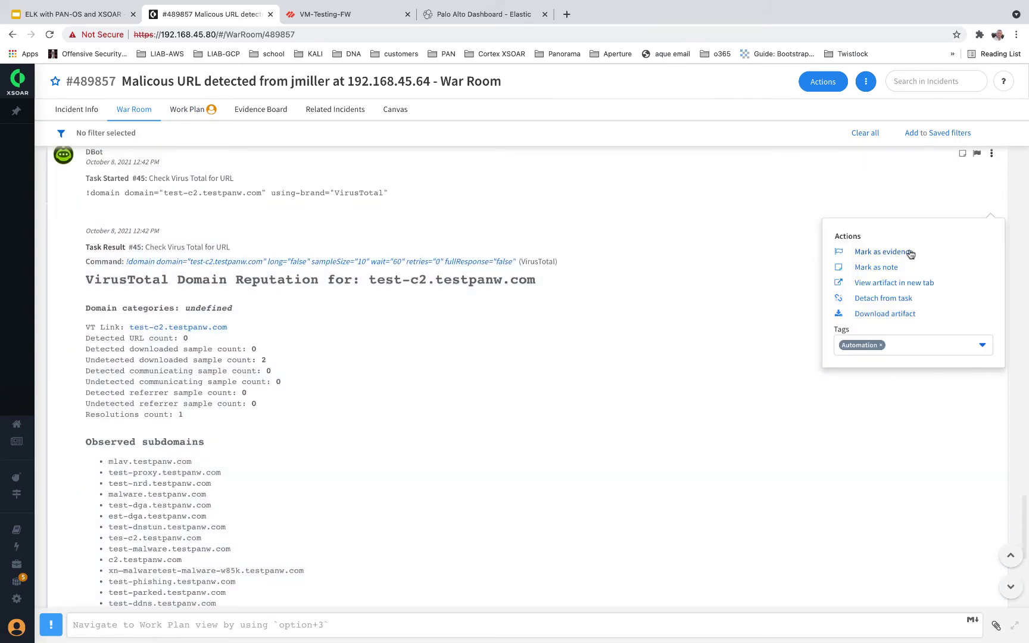
pyautogui.click(903, 252)
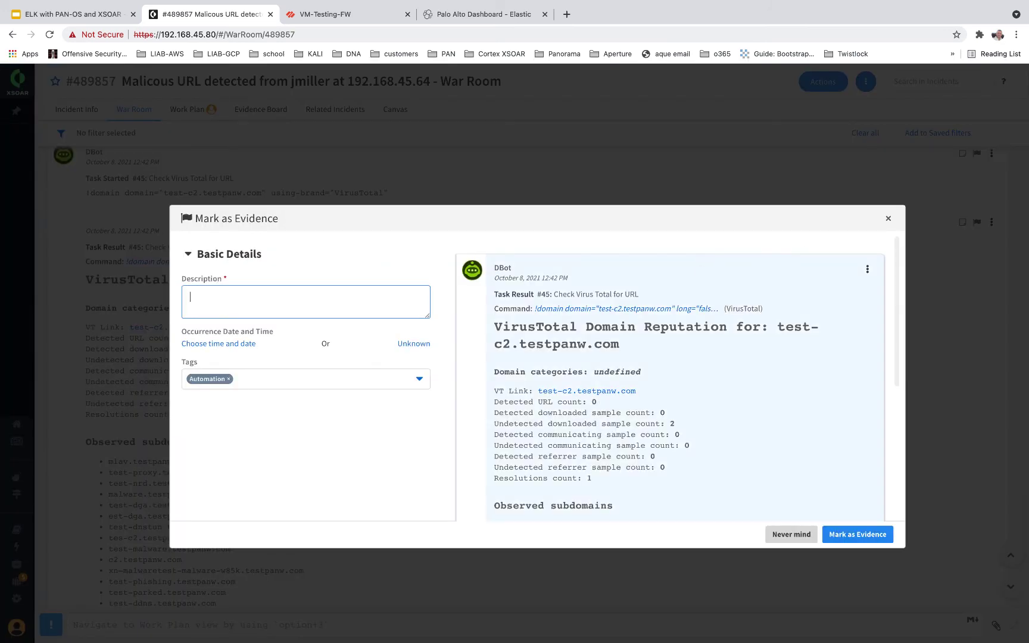
pyautogui.write('VT')
pyautogui.click(857, 534)
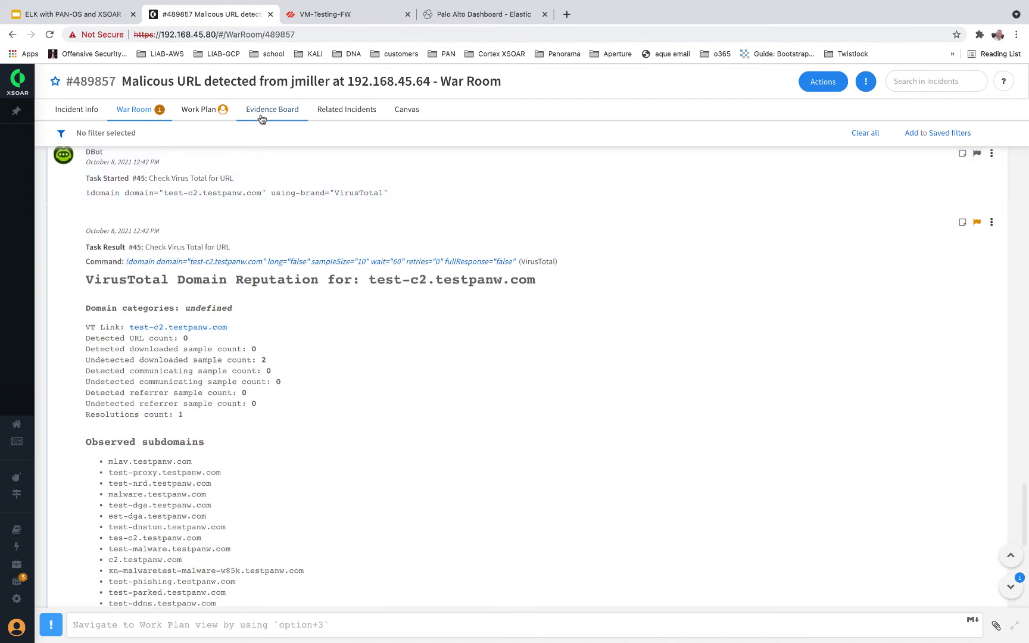
pyautogui.click(265, 111)
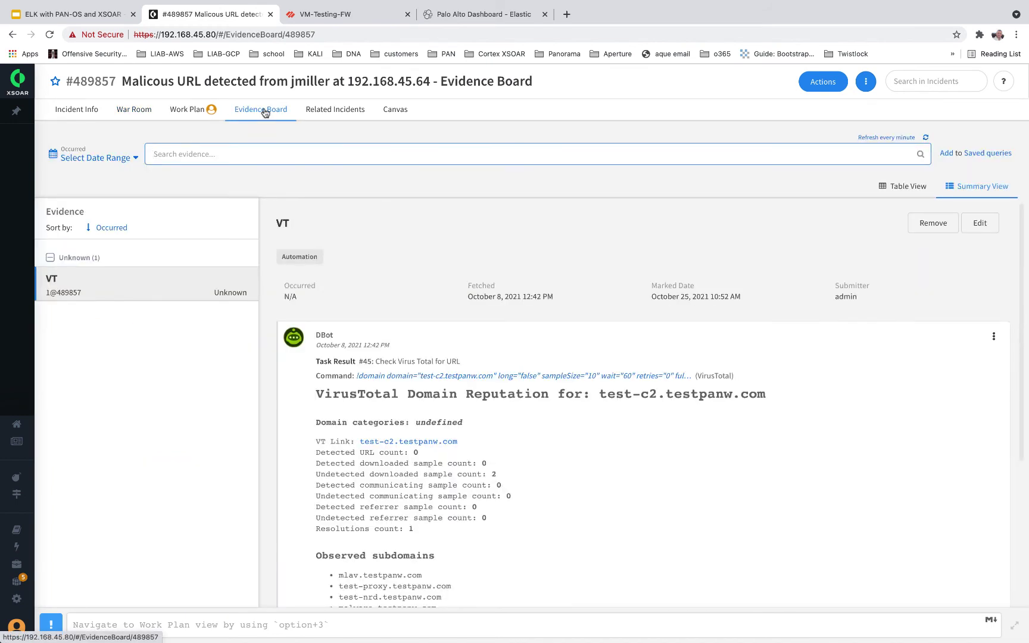
# Step: Open the related incidents map, examine the similarities with incident #489856, and close the comparison
pyautogui.click(339, 113)
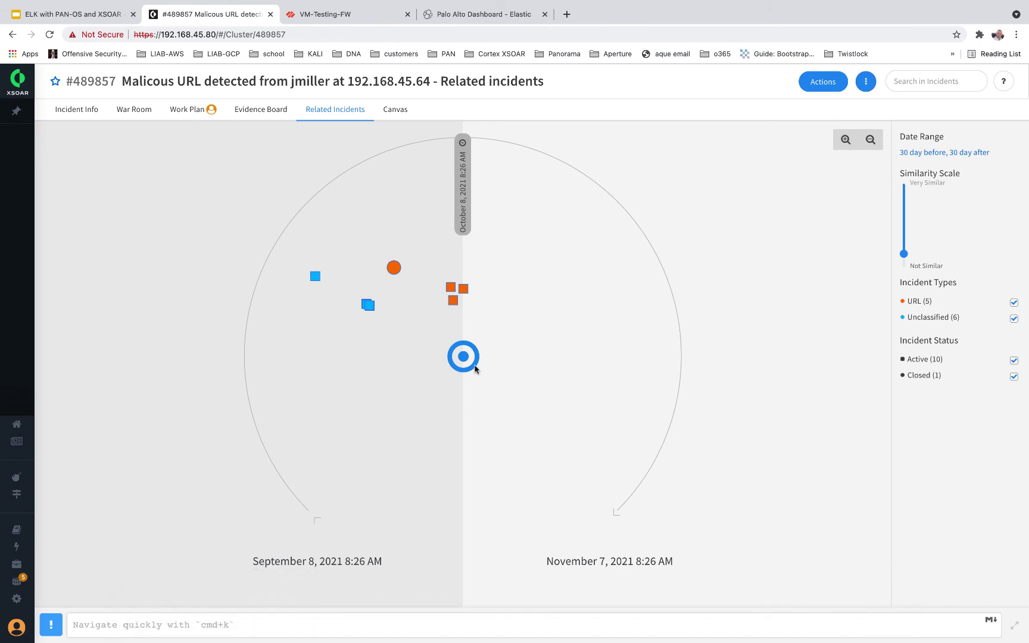
pyautogui.moveTo(466, 359)
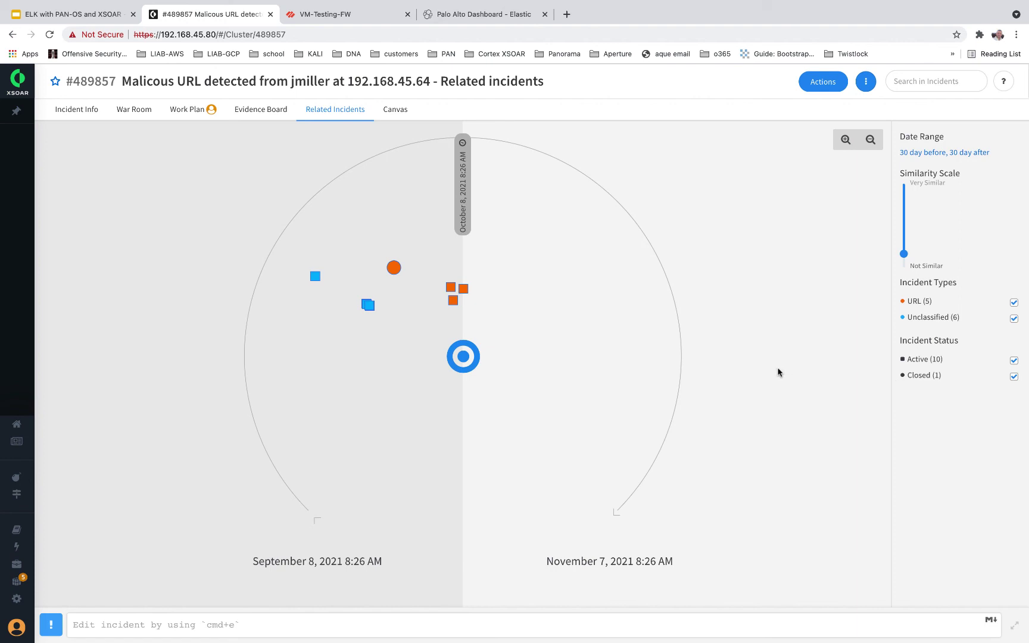
pyautogui.click(464, 291)
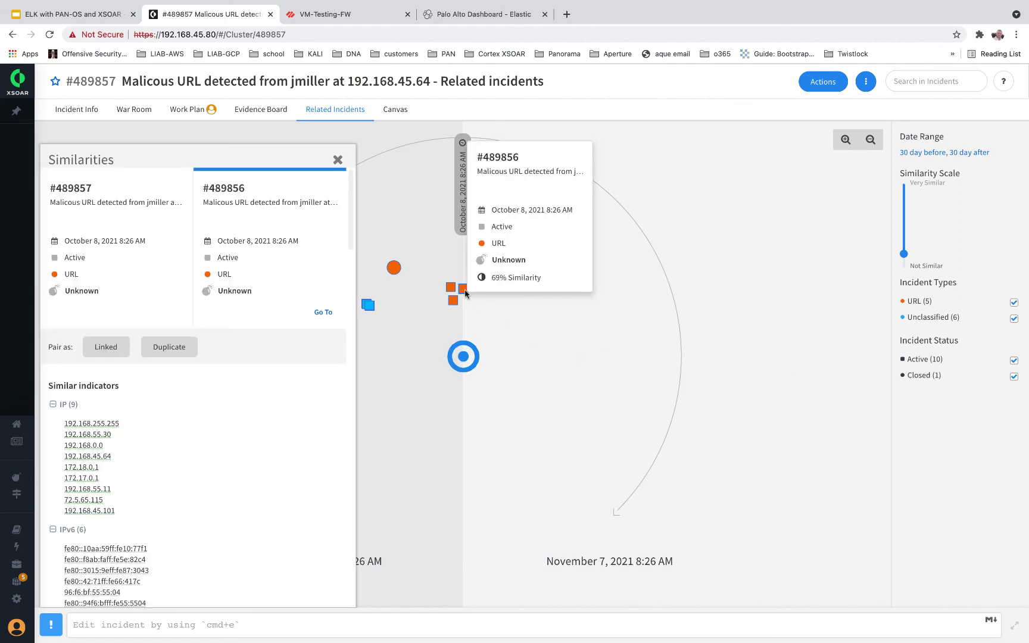
pyautogui.click(337, 161)
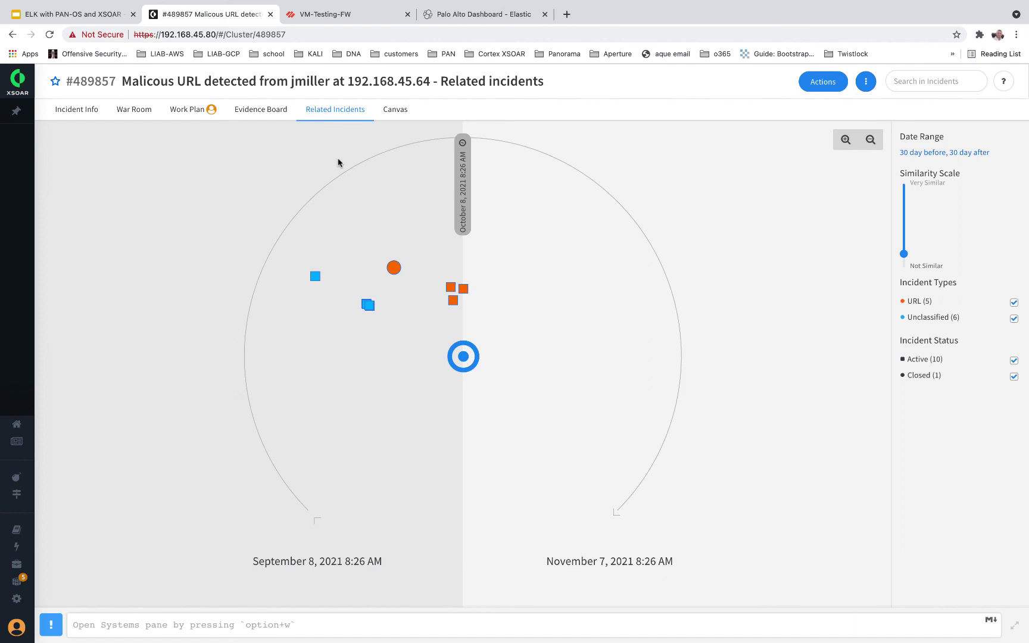
# Step: Open the incident's exploration canvas and examine how incident #489857 connects to other incidents and shared indicators
pyautogui.click(404, 111)
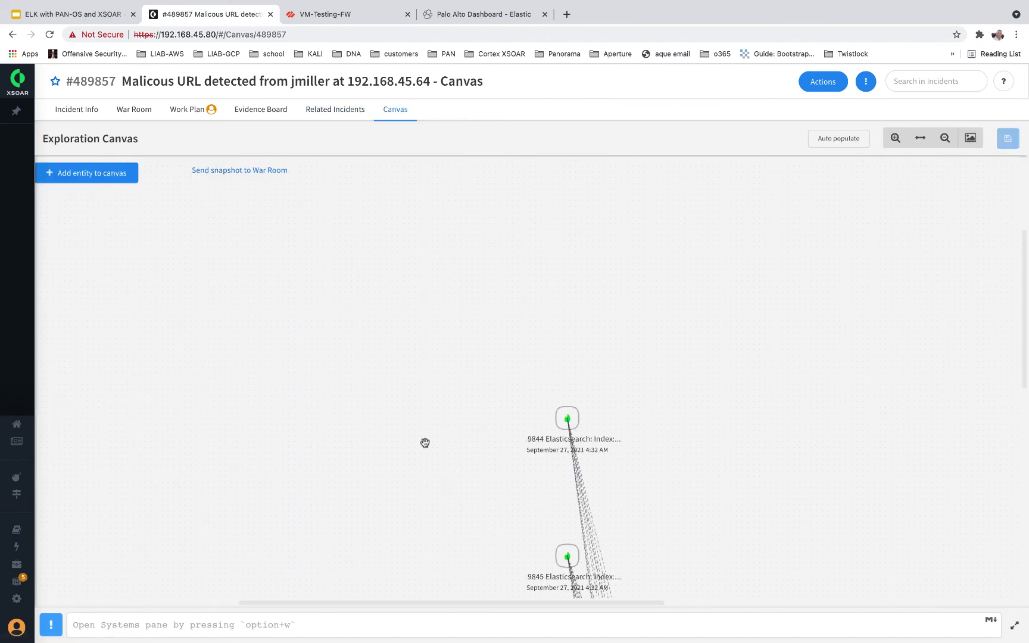
pyautogui.scroll(-6, 414, 479)
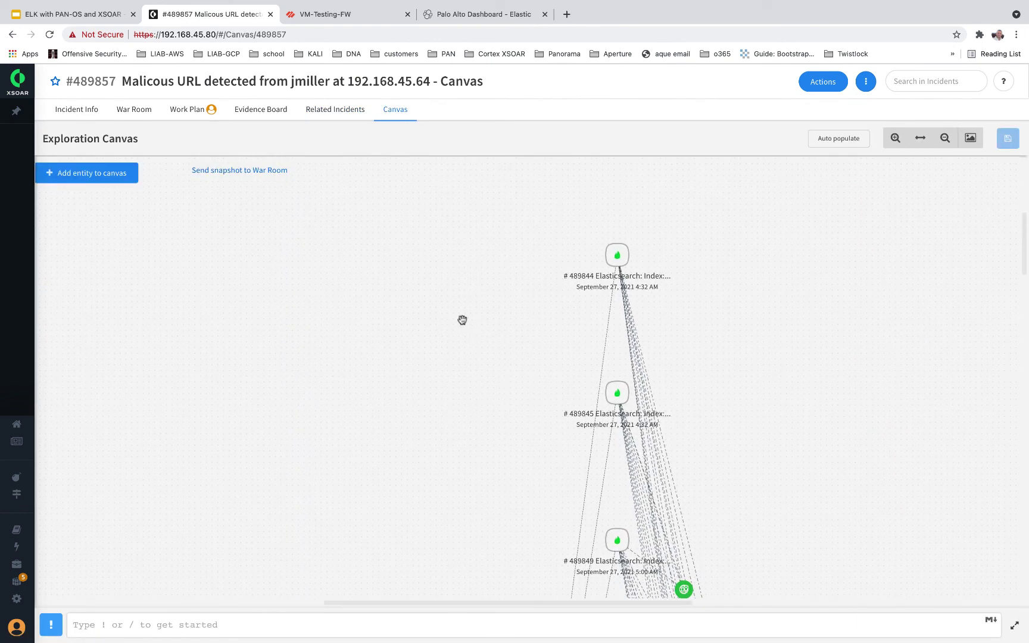
pyautogui.scroll(-10, 407, 418)
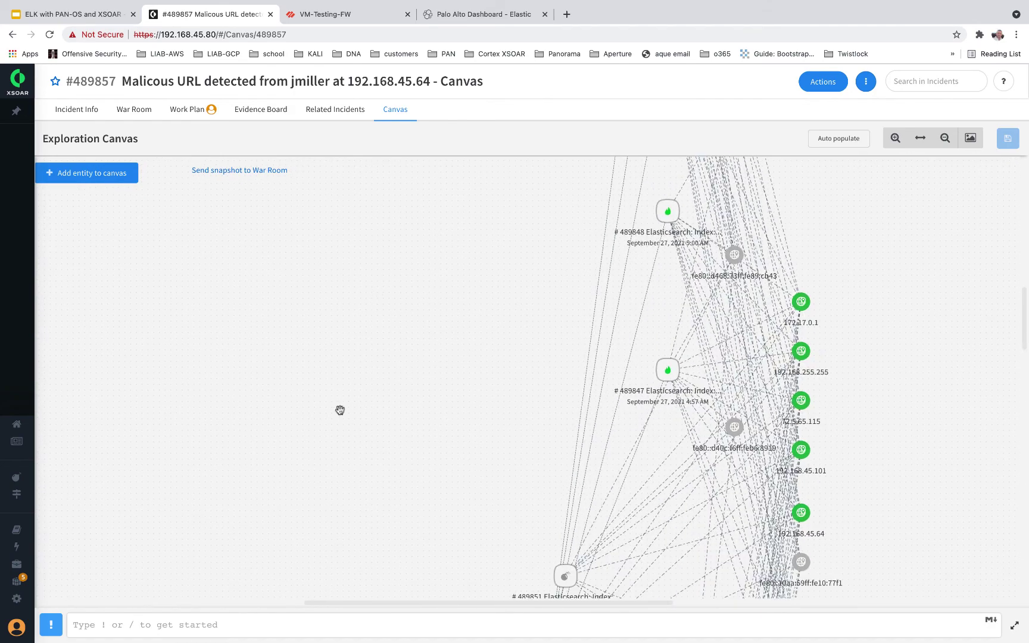
pyautogui.scroll(-3, 317, 347)
pyautogui.hscroll(2, 316, 346)
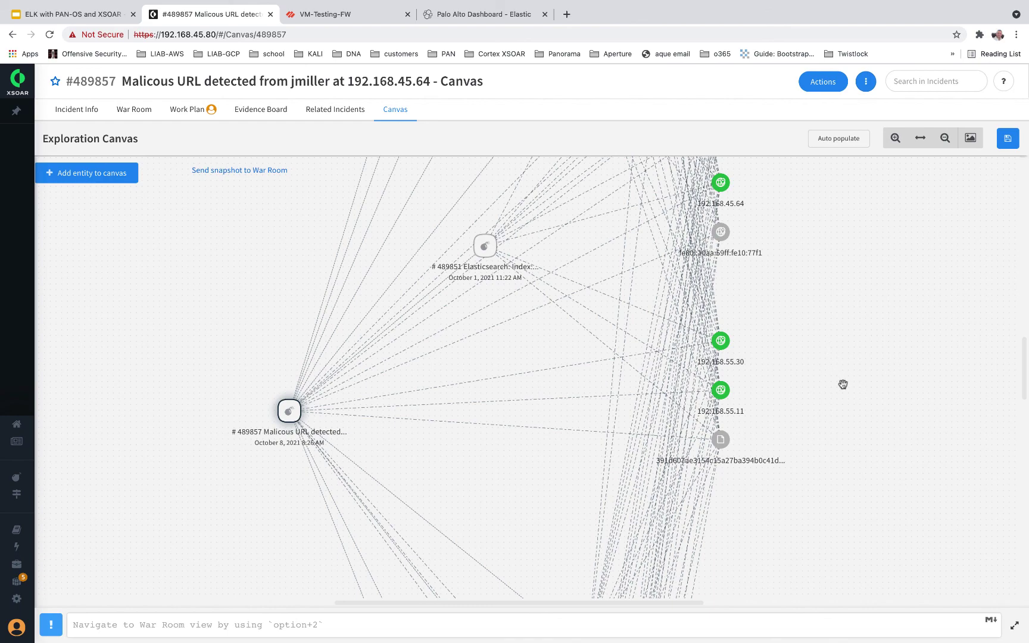
pyautogui.moveTo(845, 391); pyautogui.dragTo(811, 260)
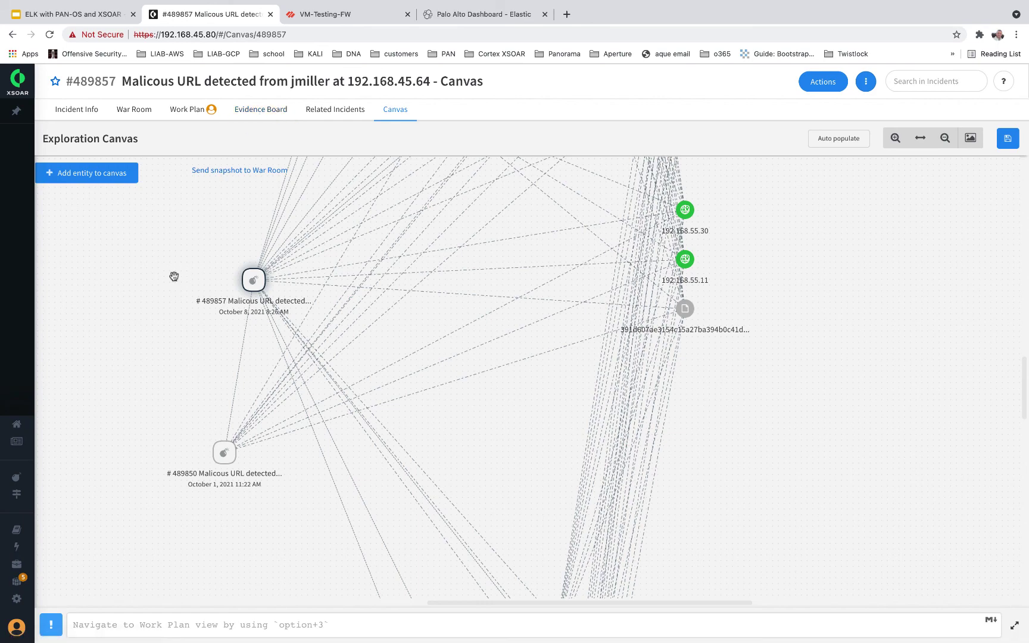
pyautogui.moveTo(150, 266); pyautogui.dragTo(312, 361)
pyautogui.moveTo(326, 298); pyautogui.dragTo(367, 317)
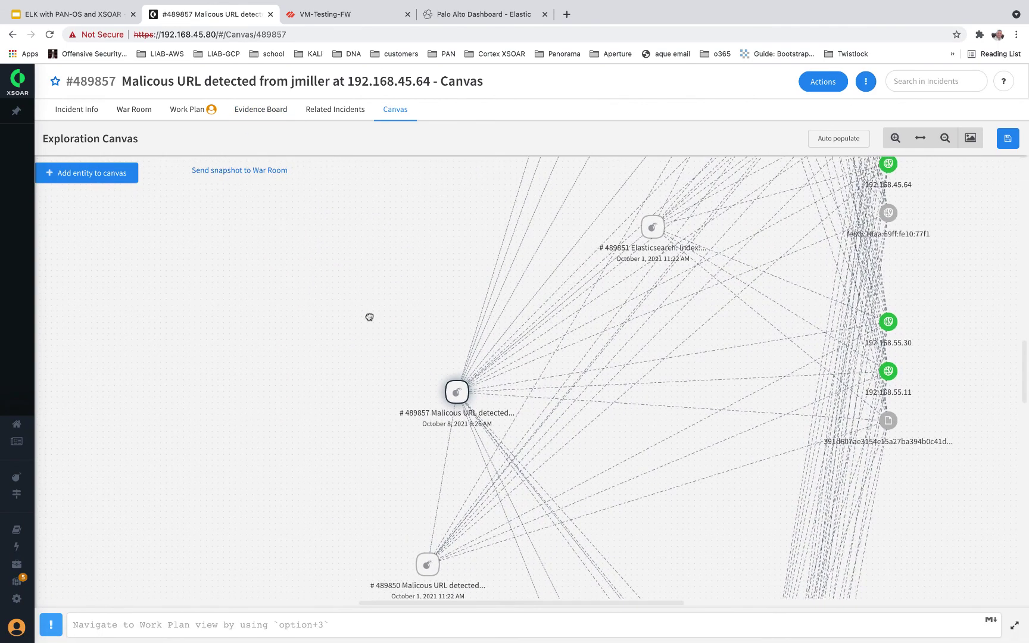